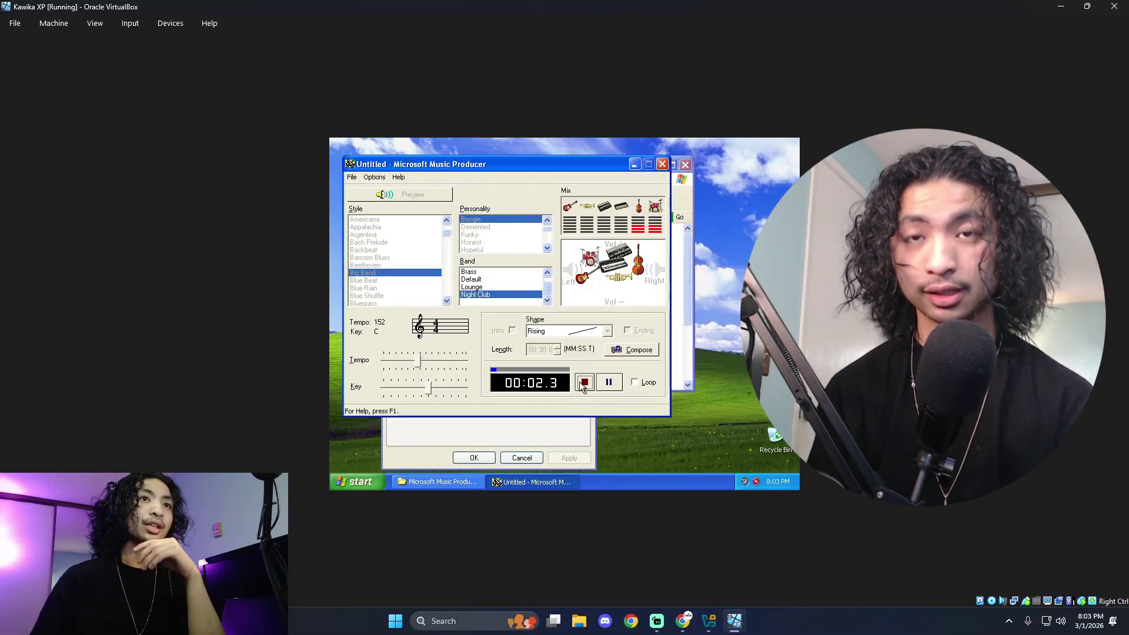
# - Stop the Big Band playback and choose the Pop R/B style with the Sad personality and Night Club band
pyautogui.click(585, 383)
pyautogui.scroll(-8, 445, 252)
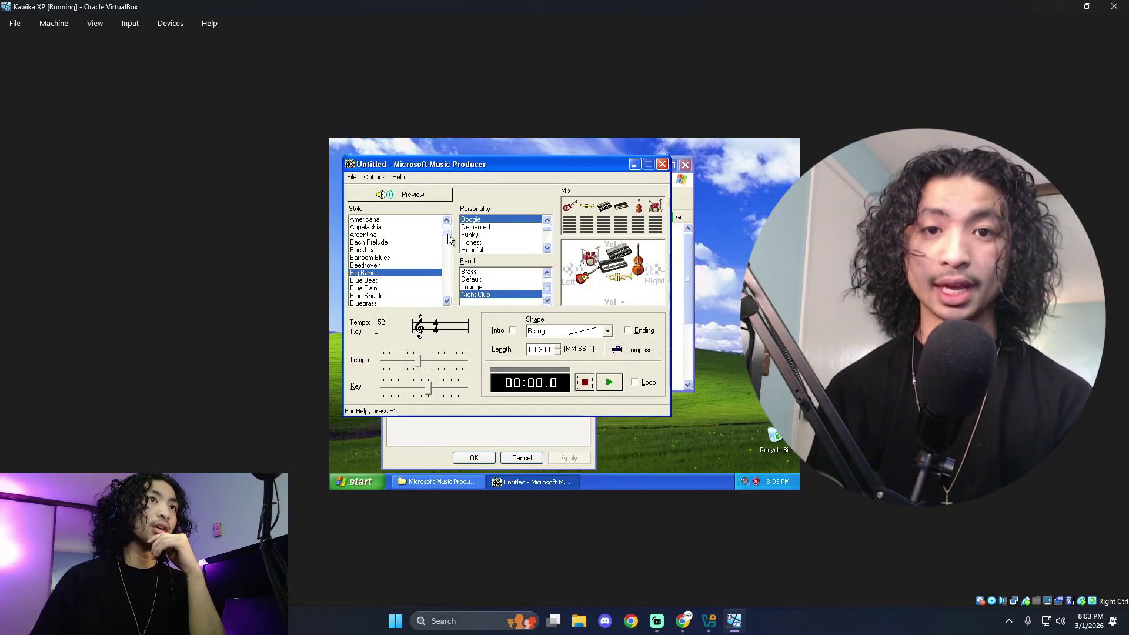
pyautogui.scroll(-6, 445, 253)
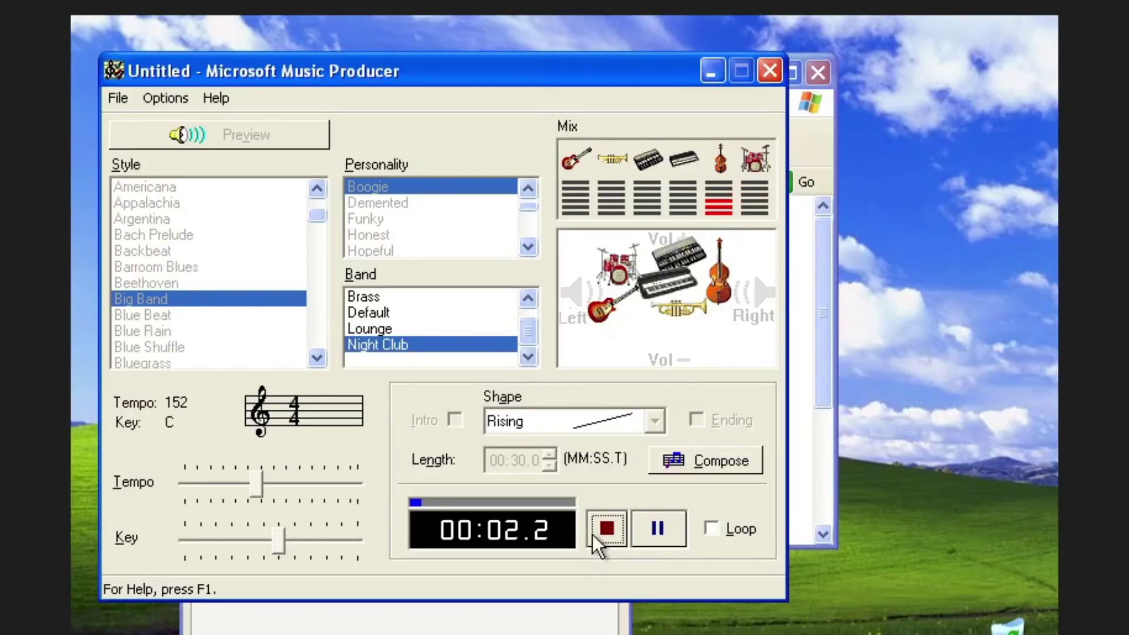
pyautogui.click(605, 531)
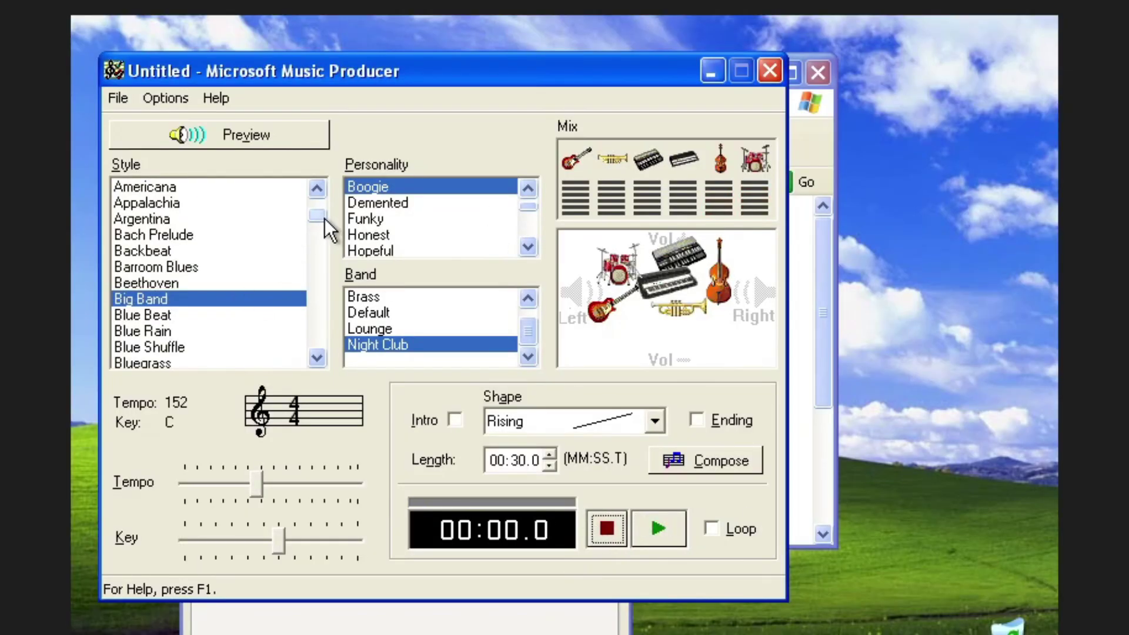
pyautogui.moveTo(325, 217); pyautogui.dragTo(315, 296)
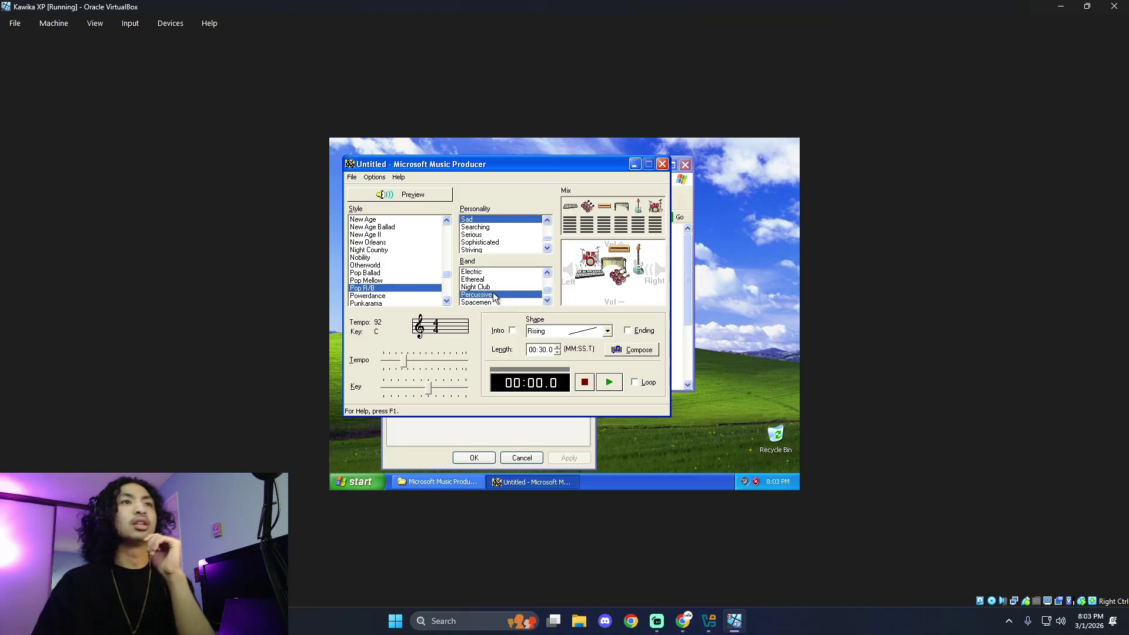
pyautogui.click(500, 288)
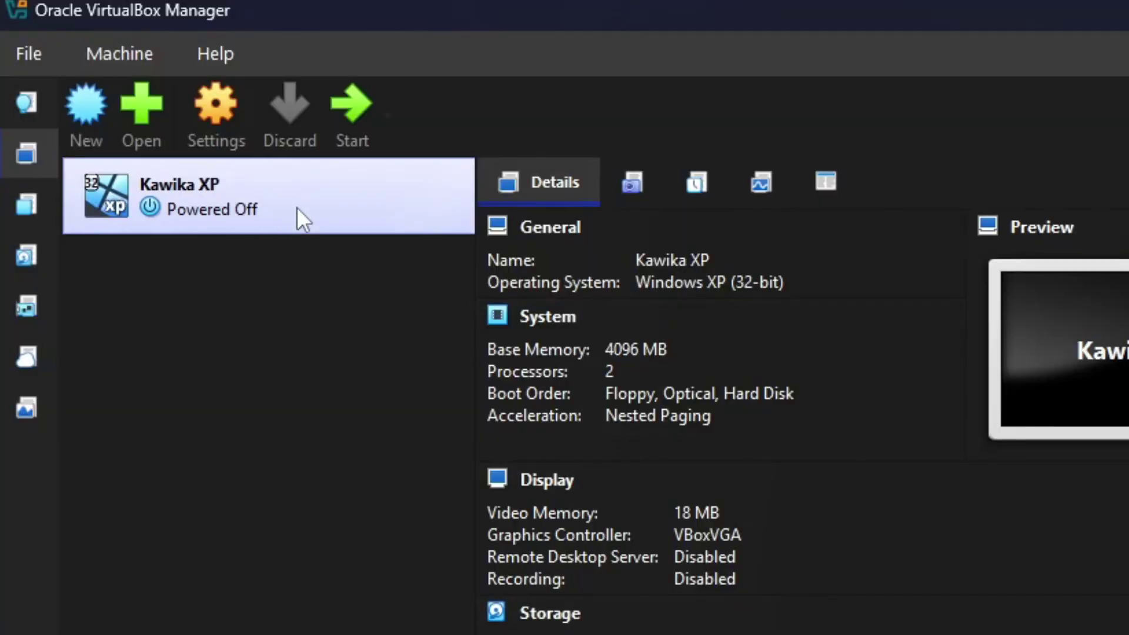
# - Start the Windows XP virtual machine and complete setup, formatting the partition as NTFS (Quick) and choosing "Not right now" for Automatic Updates
pyautogui.doubleClick(298, 207)
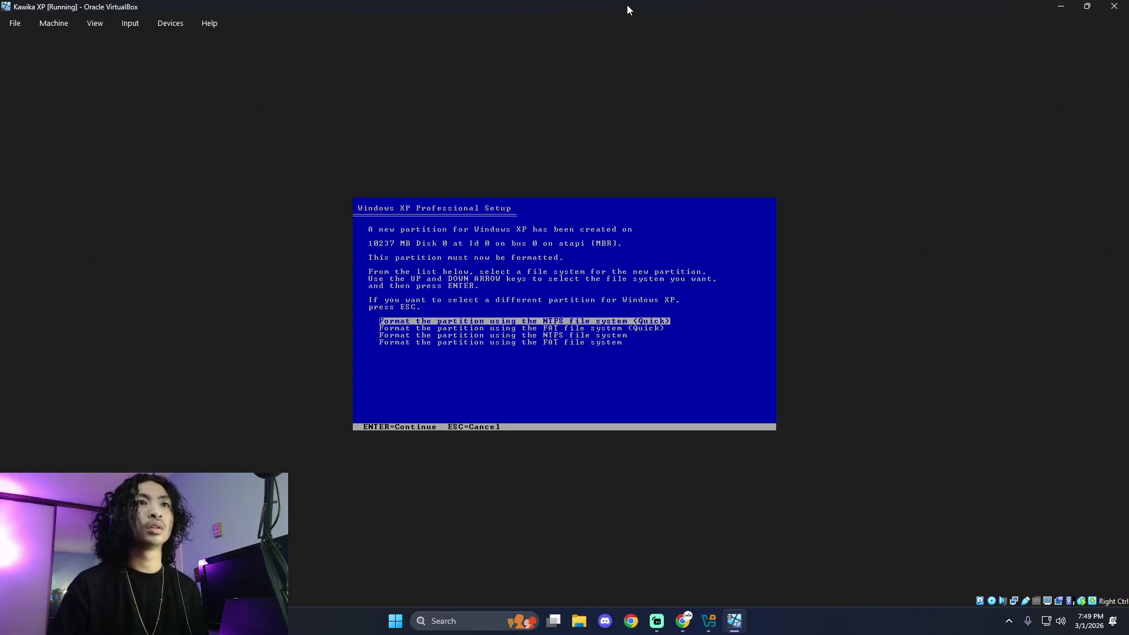
pyautogui.press('Return')
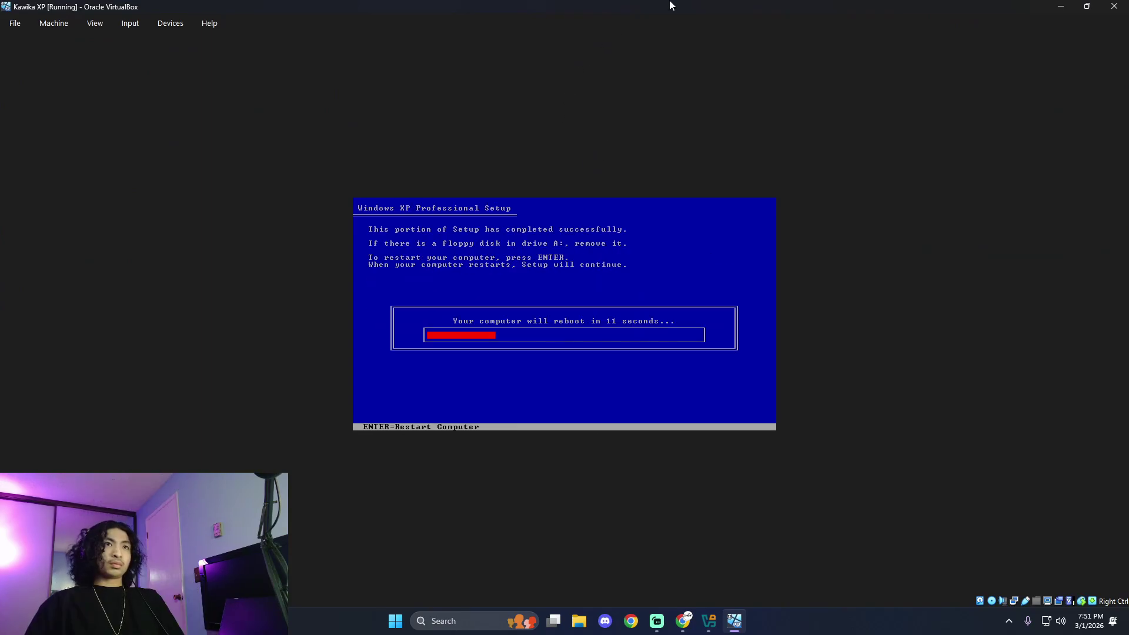
pyautogui.press('Return')
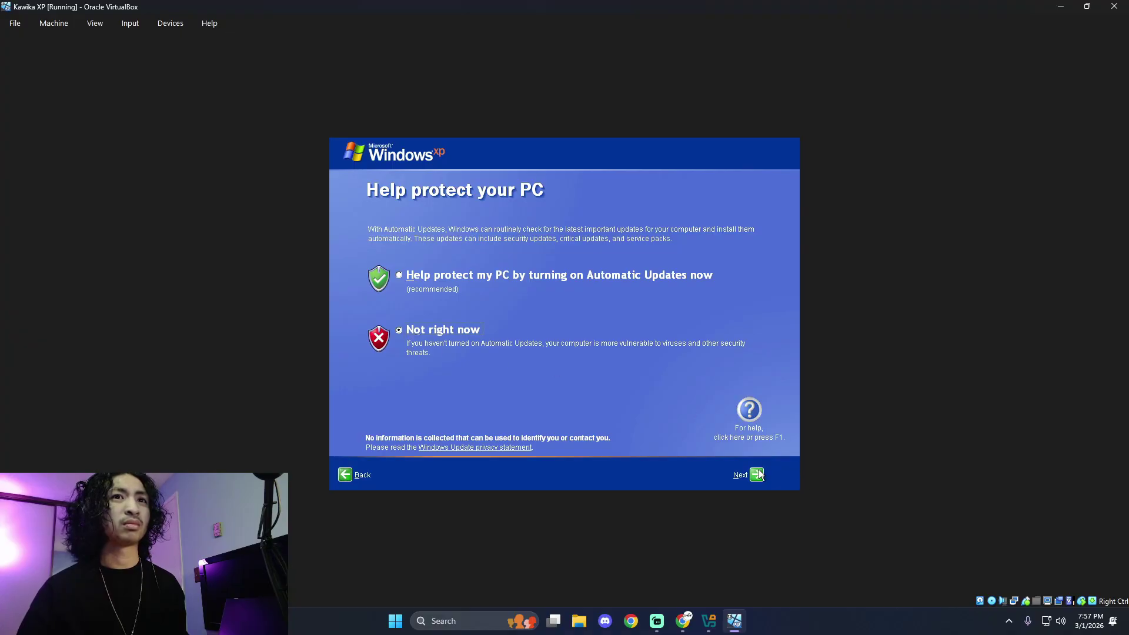
pyautogui.press('Return')
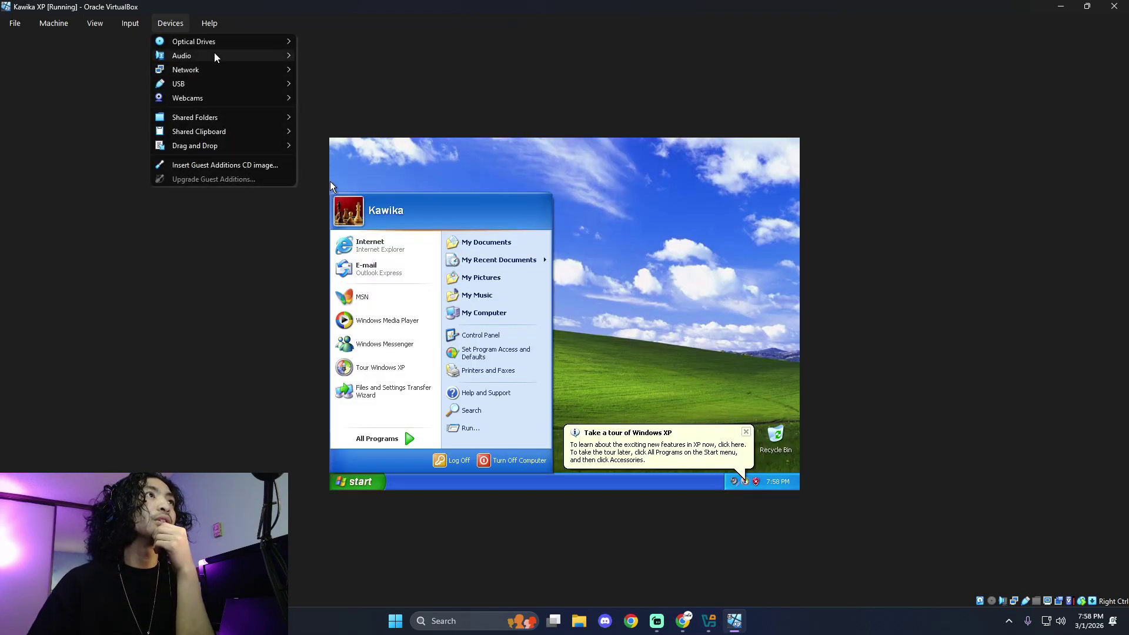
# - Mount Image.iso in the virtual optical drive and install Microsoft Music Producer from its imuspro installer
pyautogui.moveTo(227, 41)
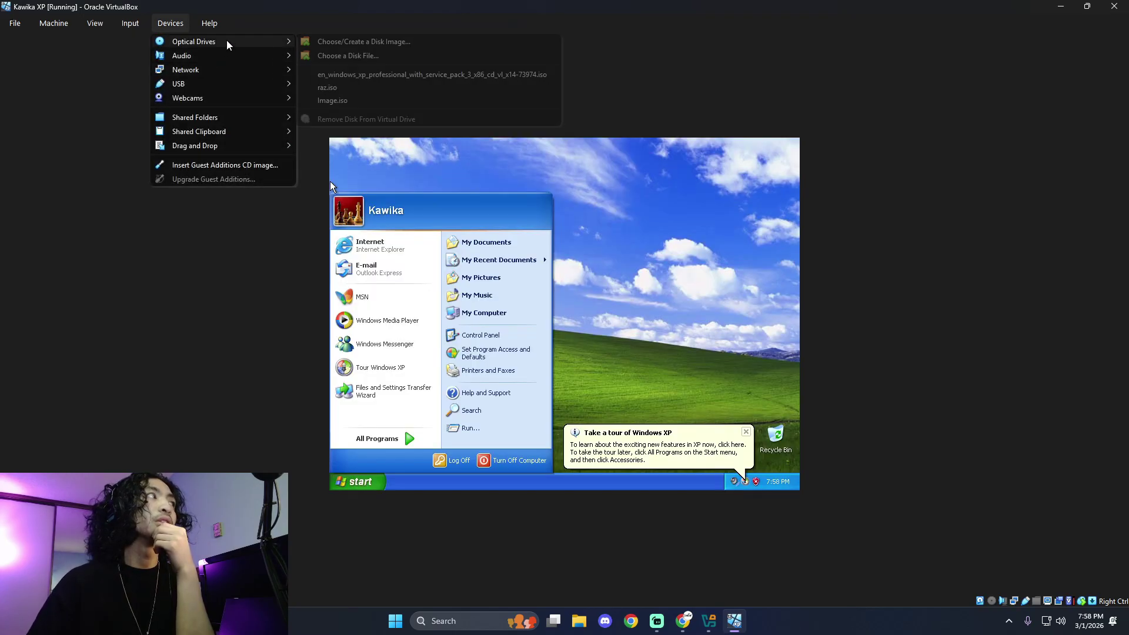
pyautogui.click(405, 100)
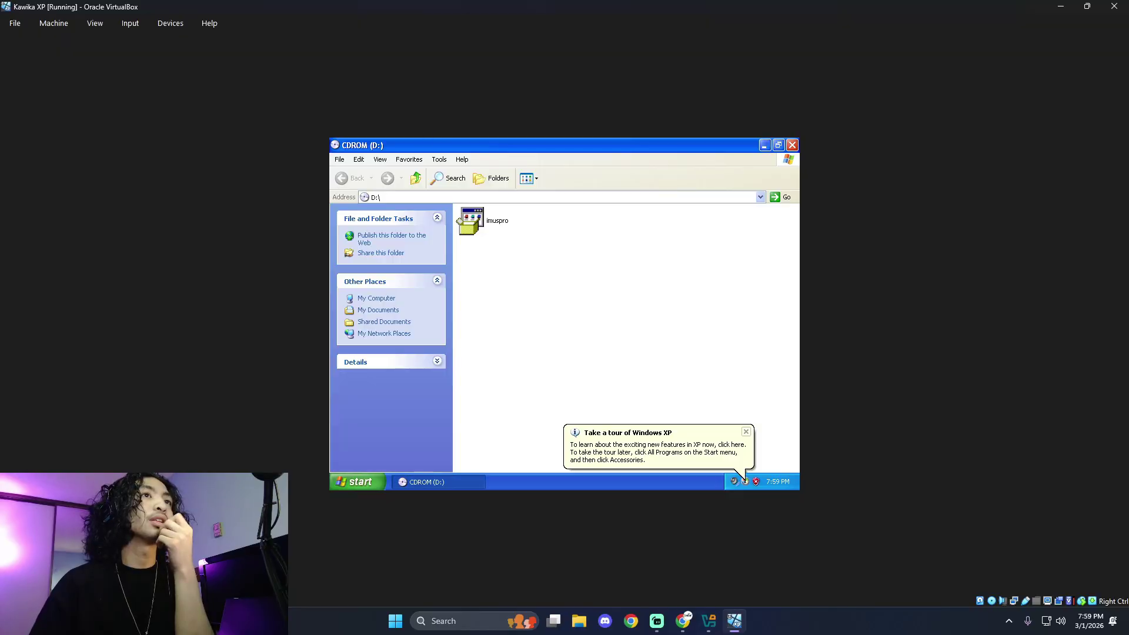
pyautogui.doubleClick(477, 220)
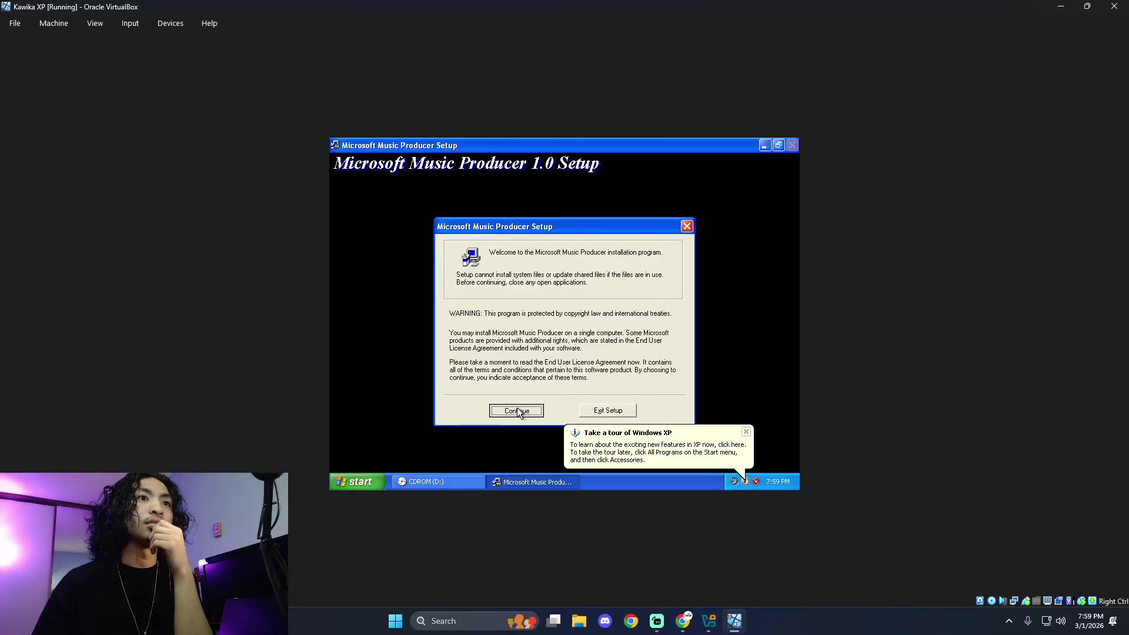
pyautogui.click(516, 410)
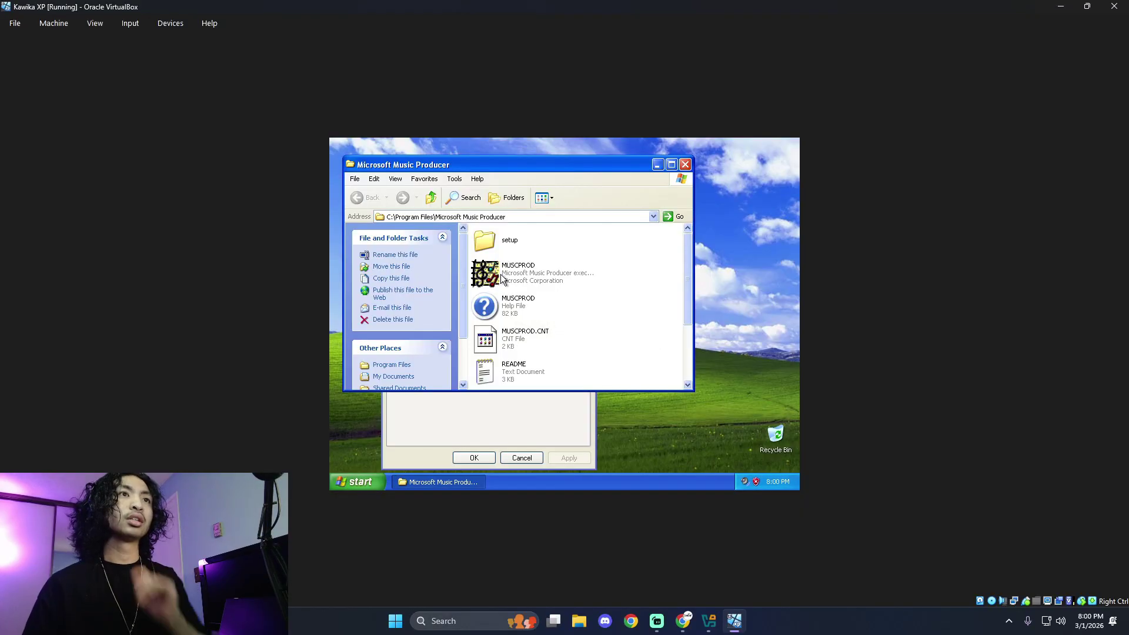
# - Launch Music Producer from the MUSCPROD executable and choose the Pop R/B style with the Bells band
pyautogui.doubleClick(503, 275)
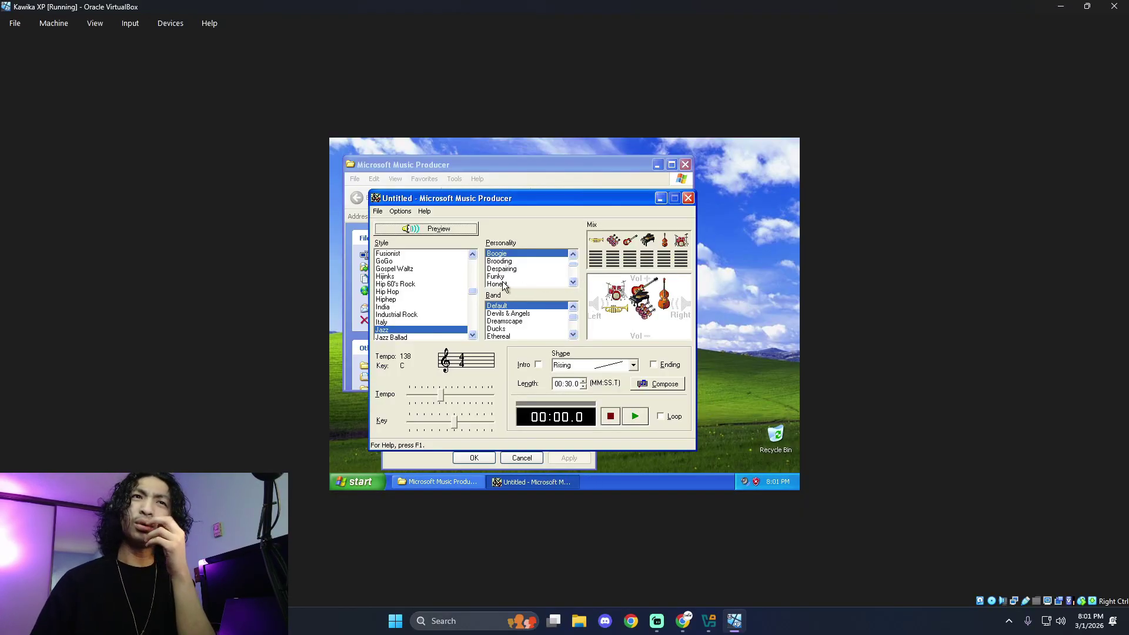
pyautogui.scroll(-8, 396, 292)
pyautogui.click(395, 291)
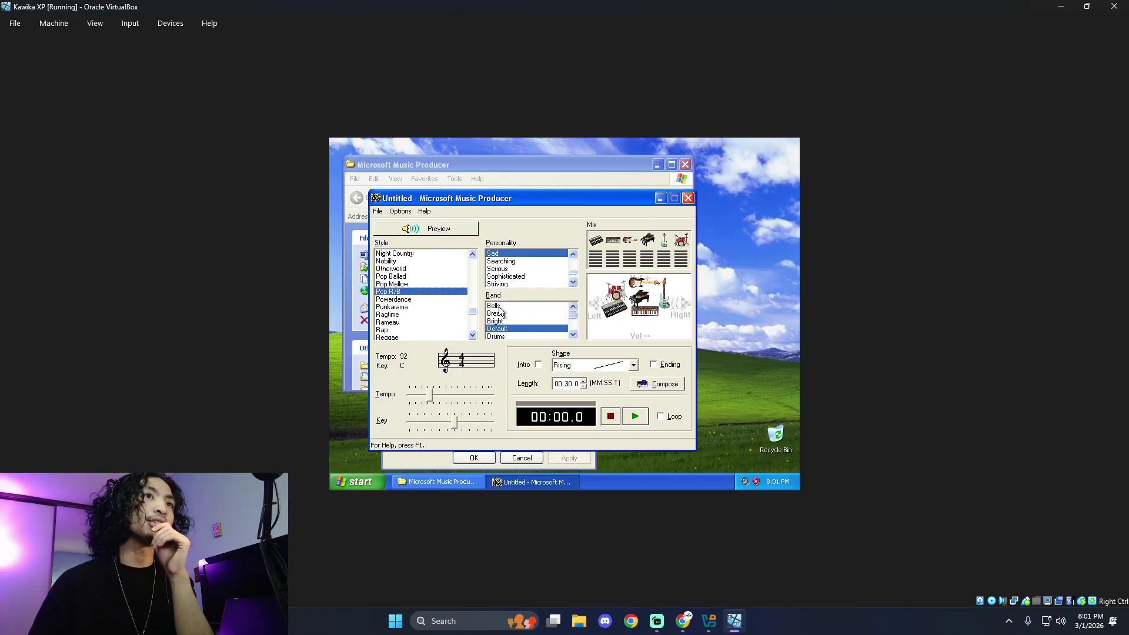
pyautogui.click(497, 307)
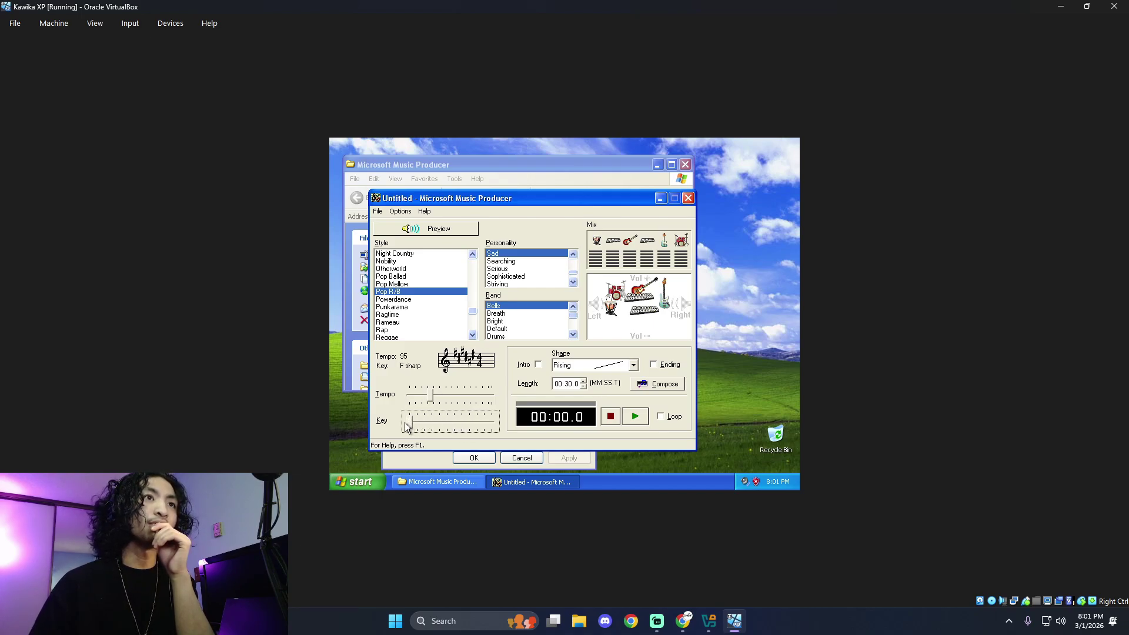
# - Set the music's key to E flat and play the composition
pyautogui.moveTo(426, 422); pyautogui.dragTo(478, 422)
pyautogui.click(628, 416)
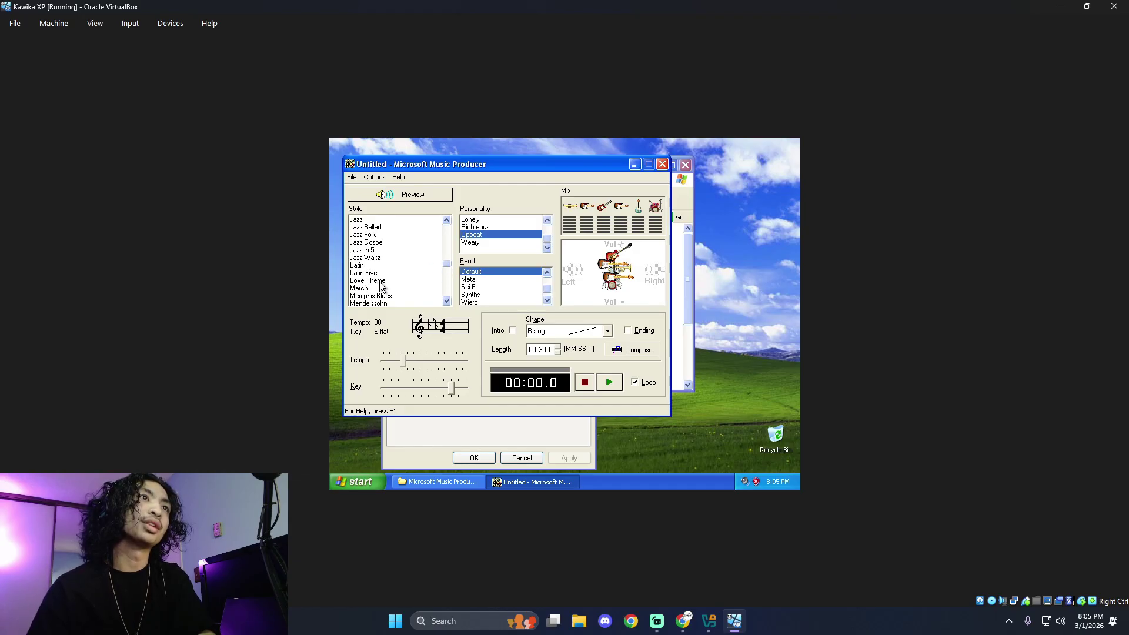
# - Choose the Love Theme style and briefly play it with the Organs band
pyautogui.click(379, 282)
pyautogui.click(609, 382)
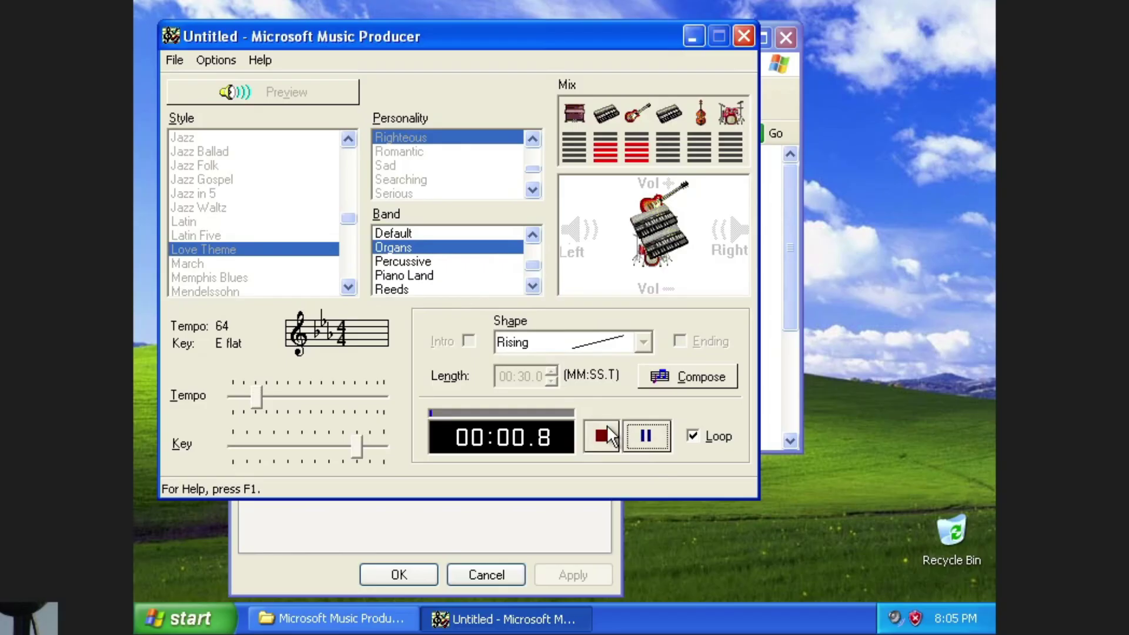
pyautogui.click(584, 382)
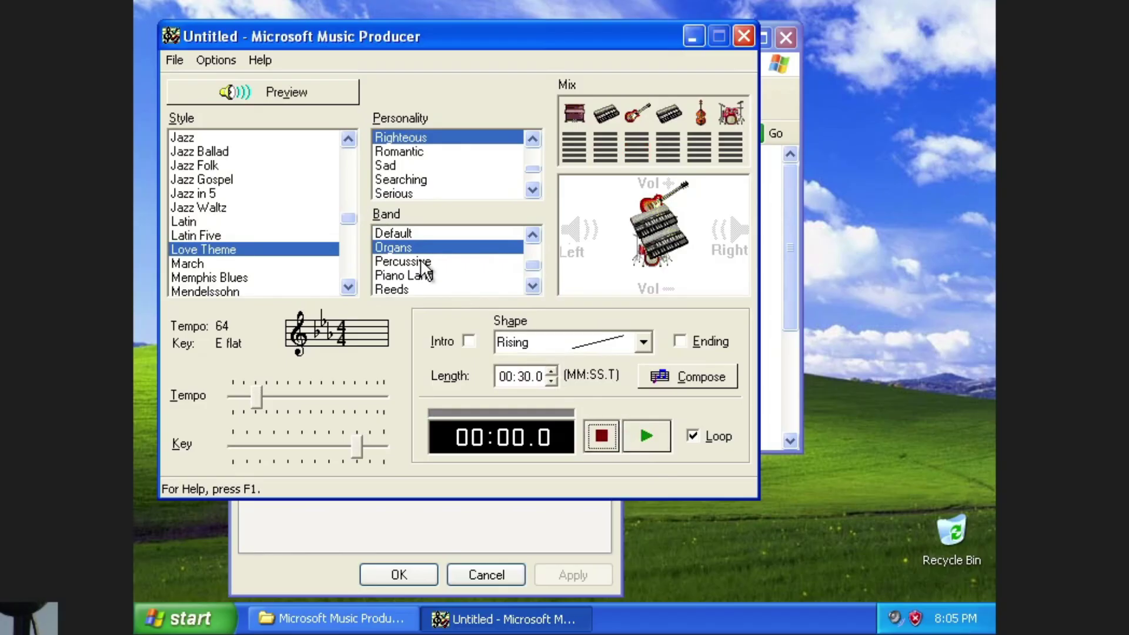
# - Play the Love Theme loop with the Piano Land band and switch the band to Reeds during playback
pyautogui.click(427, 275)
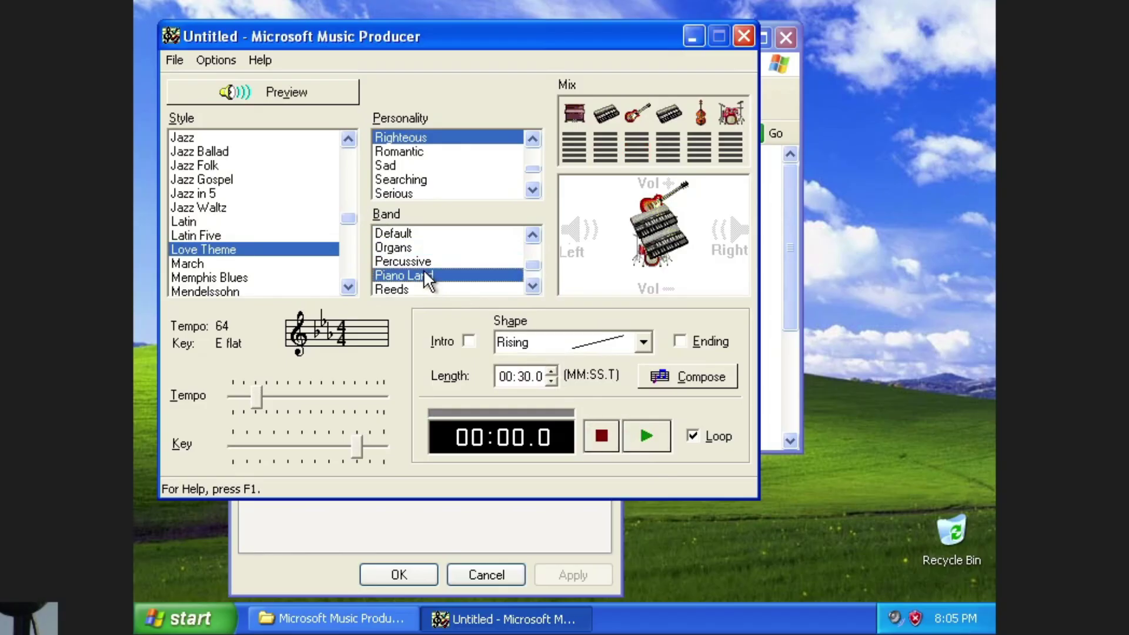
pyautogui.click(646, 436)
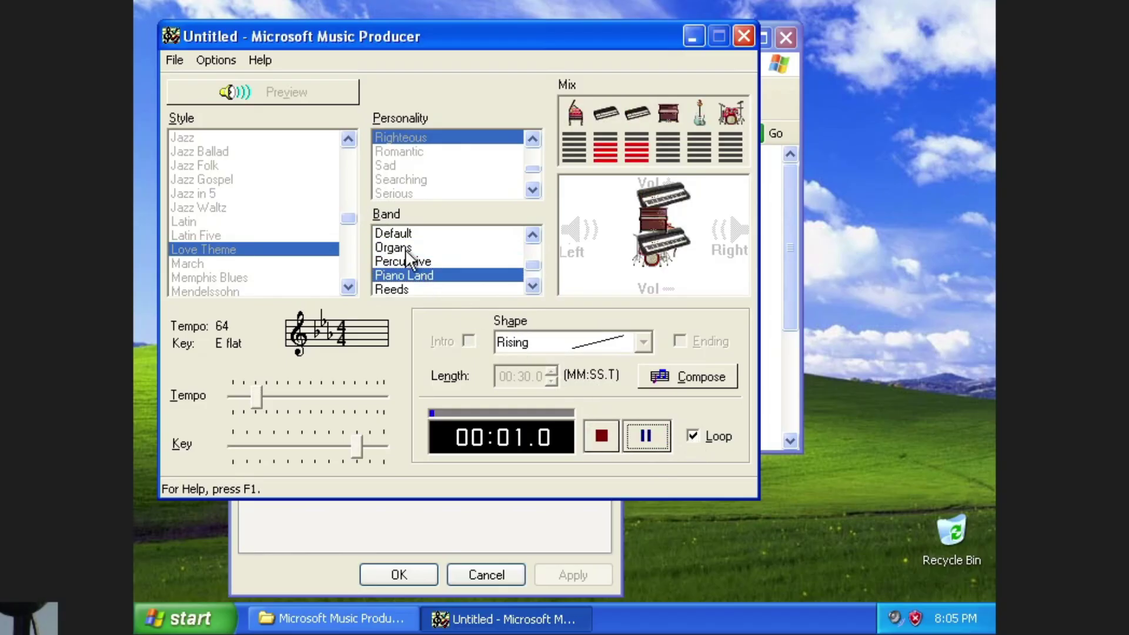
pyautogui.moveTo(531, 267); pyautogui.dragTo(535, 287)
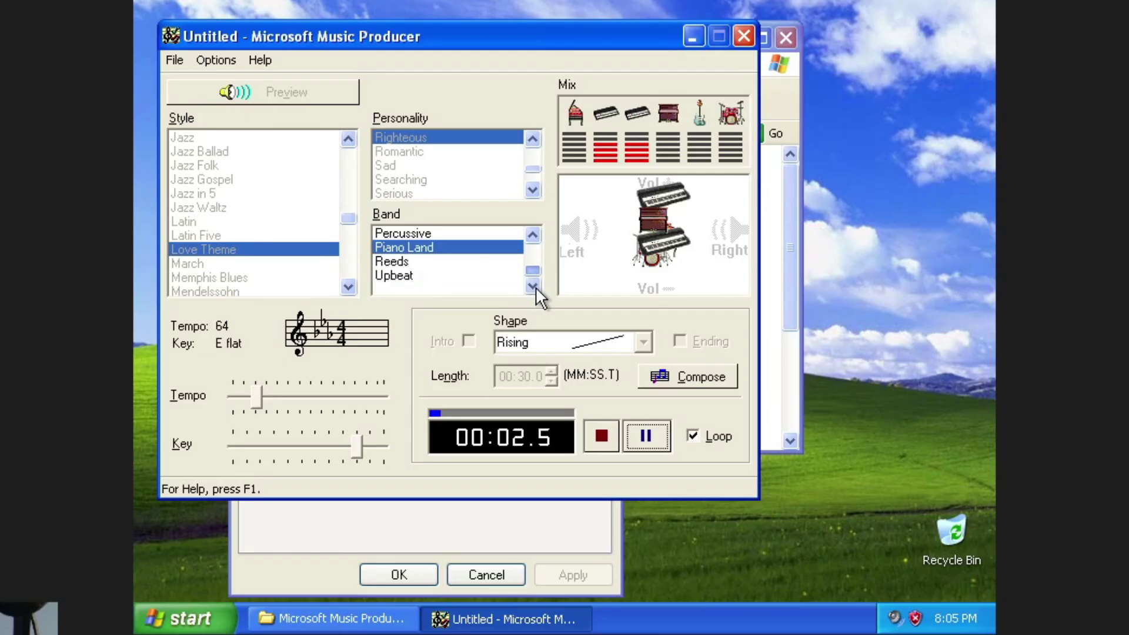
pyautogui.click(465, 264)
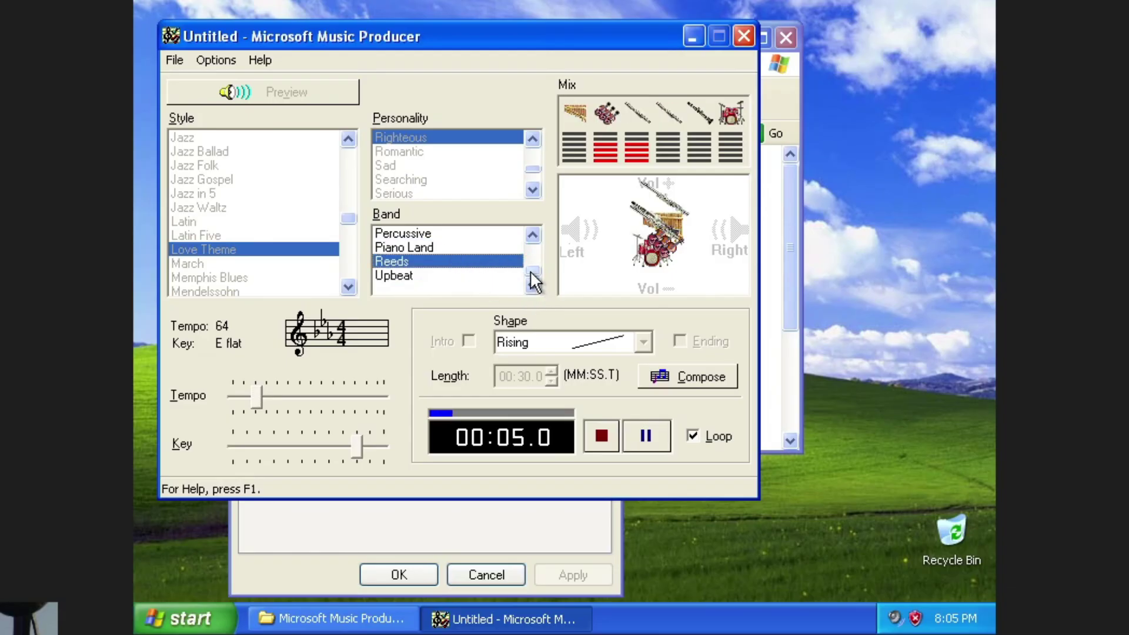
pyautogui.moveTo(533, 279); pyautogui.dragTo(536, 261)
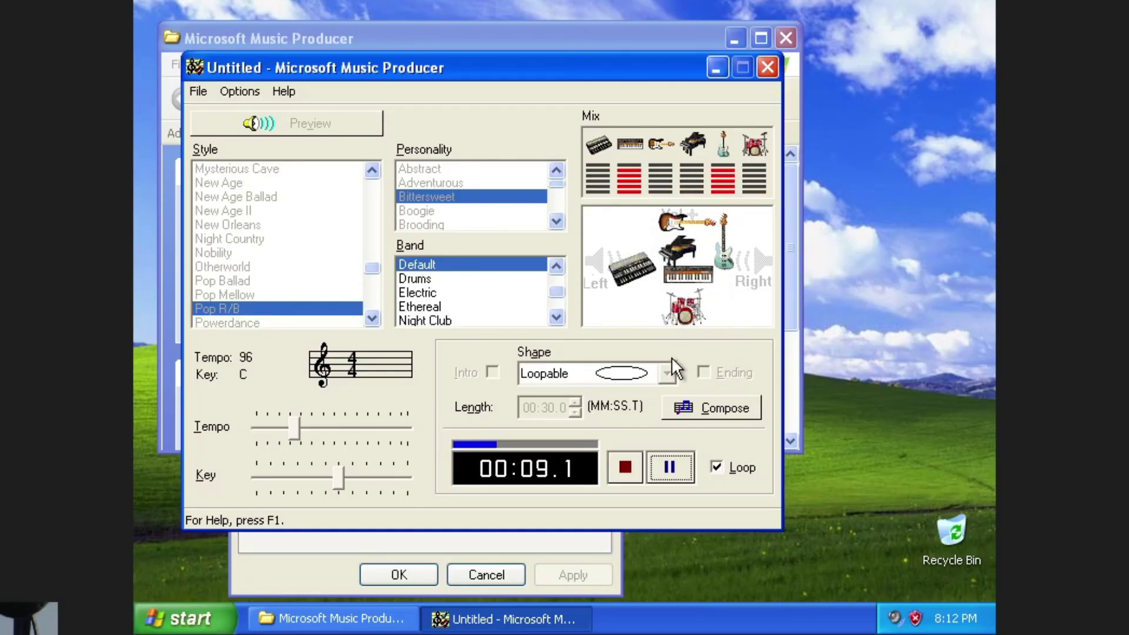
# - Switch the band of the playing Pop R/B loop to Bells
pyautogui.moveTo(558, 287); pyautogui.dragTo(558, 254)
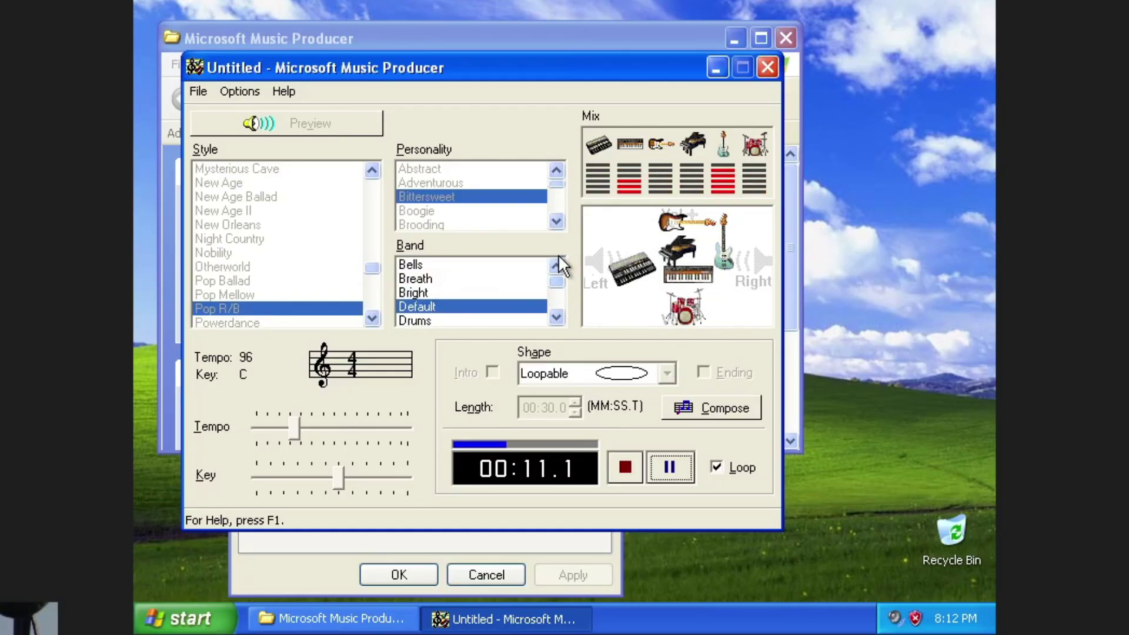
pyautogui.click(517, 268)
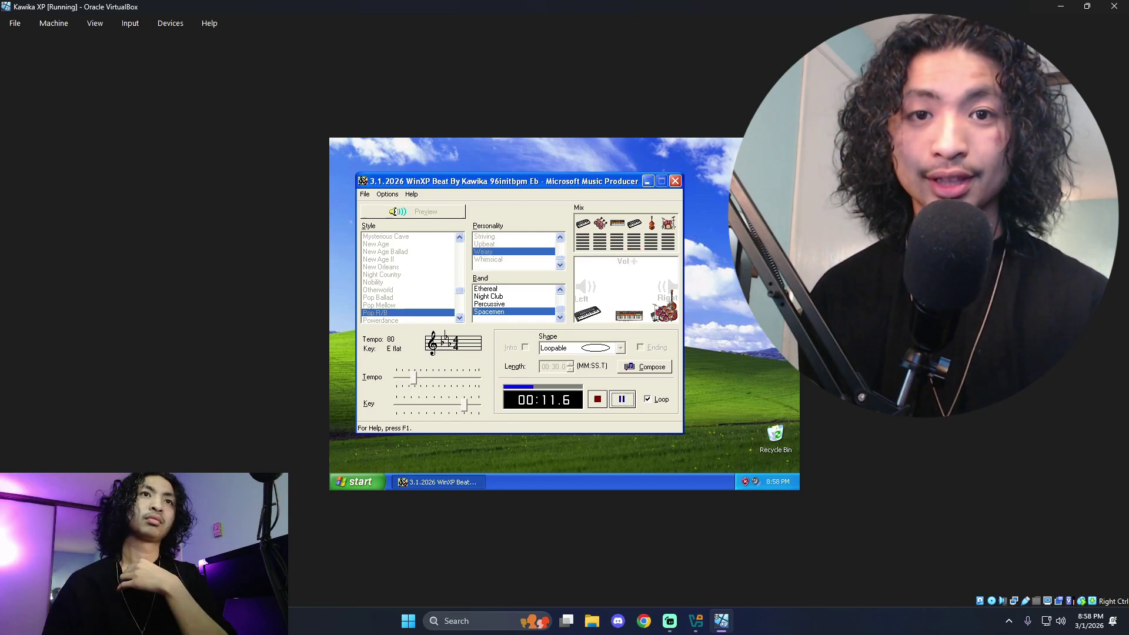
# - Move one of the stacked instruments in the mix stage from the quiet right corner toward the center
pyautogui.moveTo(664, 317)
pyautogui.mouseDown()
pyautogui.moveTo(634, 263)
pyautogui.moveTo(664, 314)
pyautogui.mouseUp()
pyautogui.moveTo(668, 304); pyautogui.dragTo(627, 266)
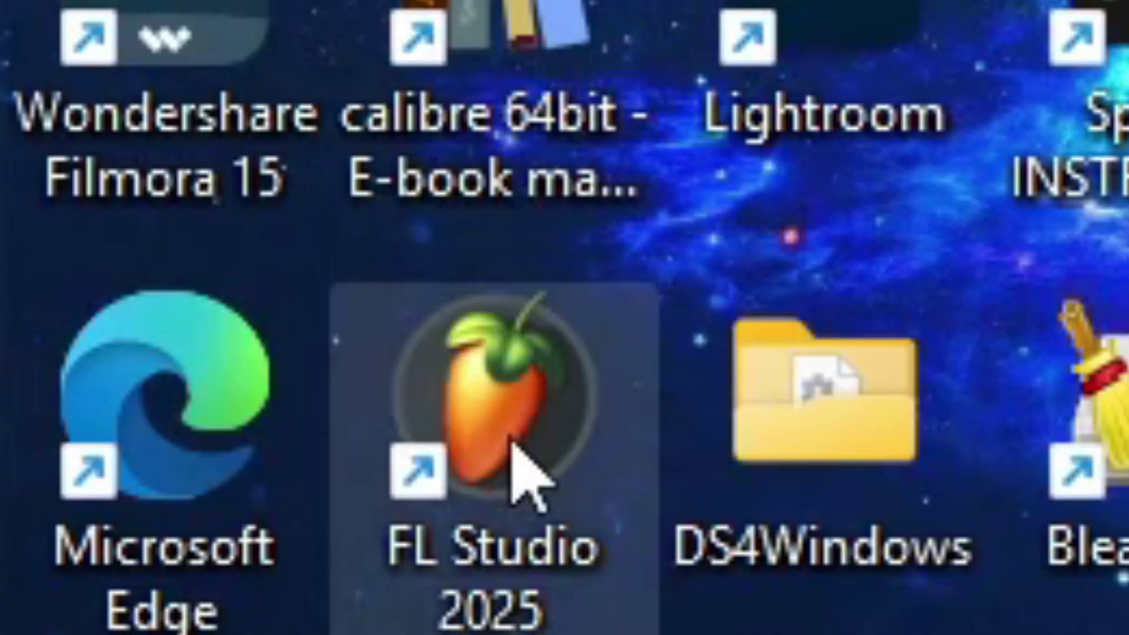
# - Open FL Studio 2025 and route the WinXP Drums and WinXP Bass mixer tracks to Insert 11
pyautogui.doubleClick(517, 470)
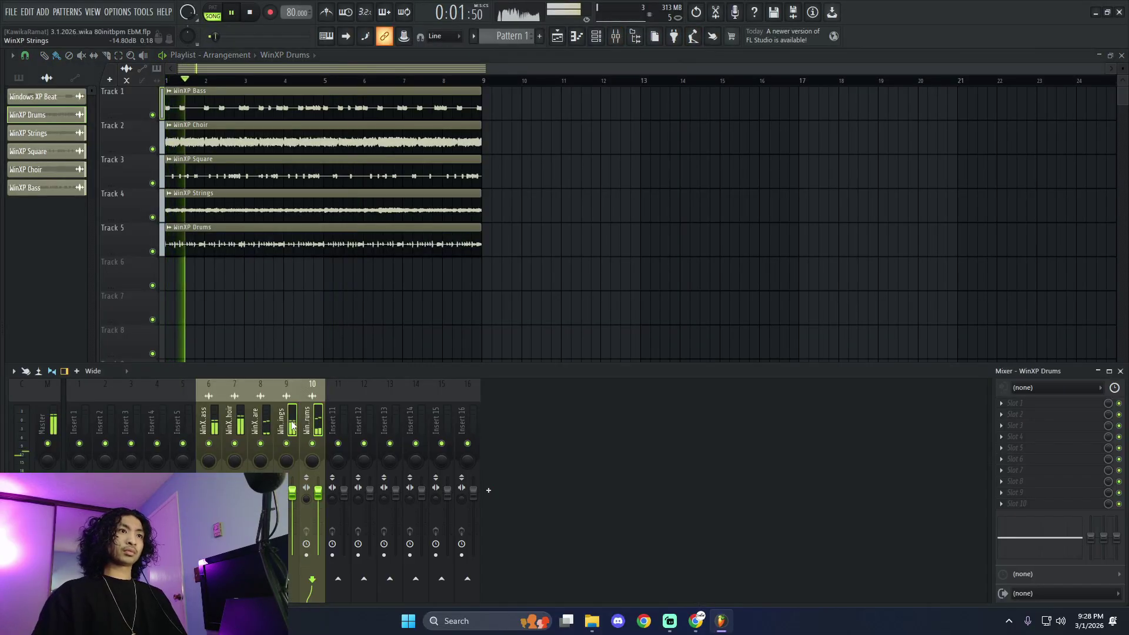
pyautogui.click(209, 420)
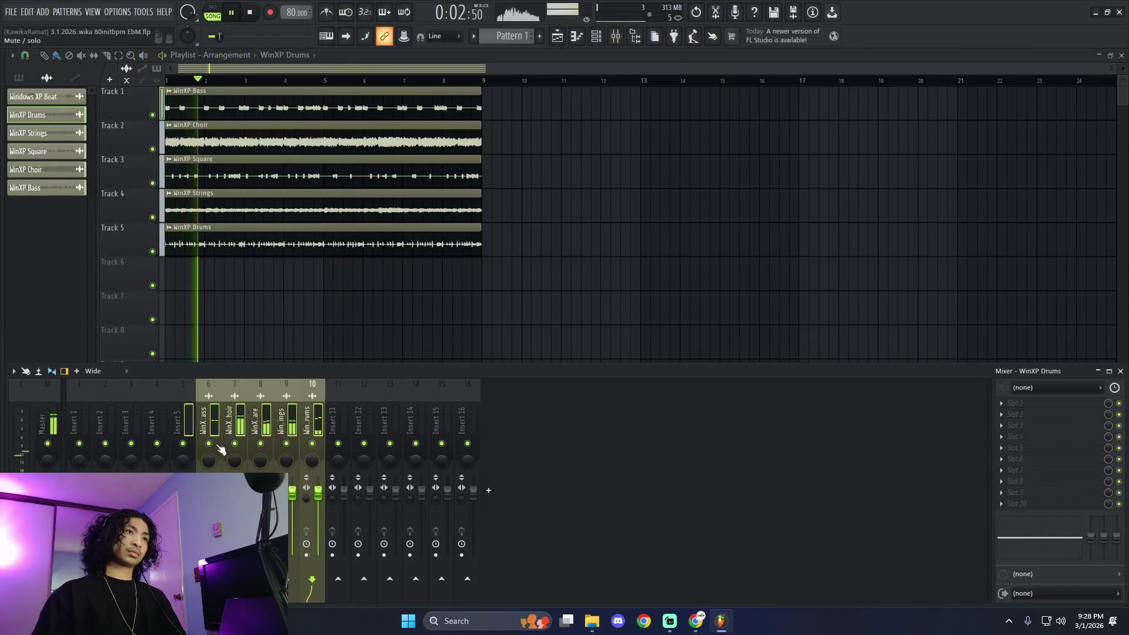
pyautogui.click(321, 423)
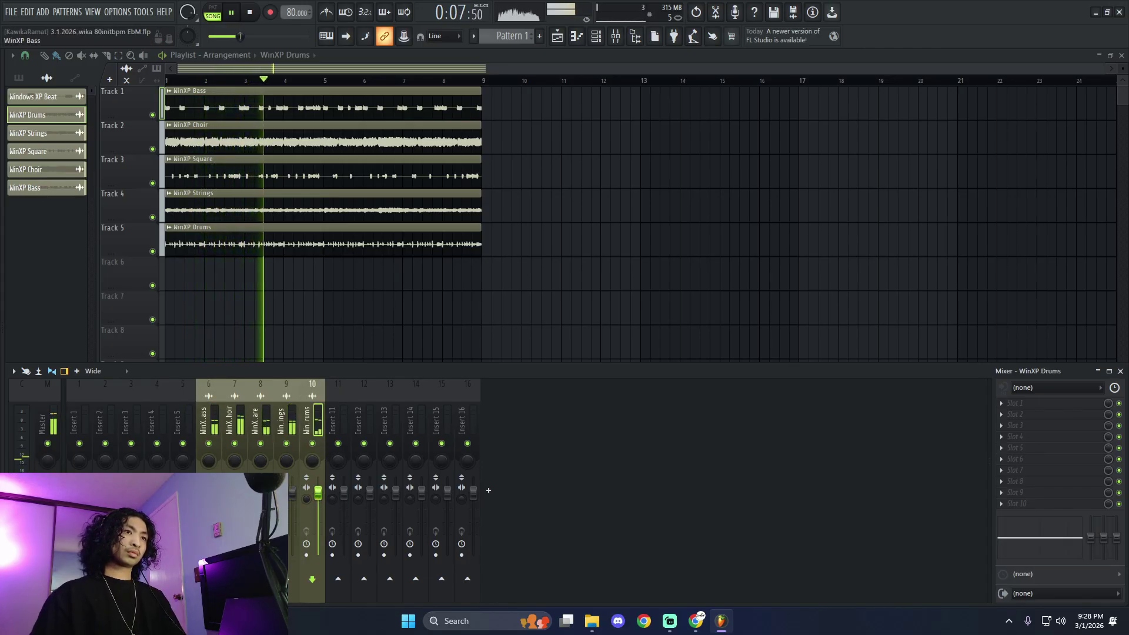
pyautogui.click(338, 579)
pyautogui.click(213, 421)
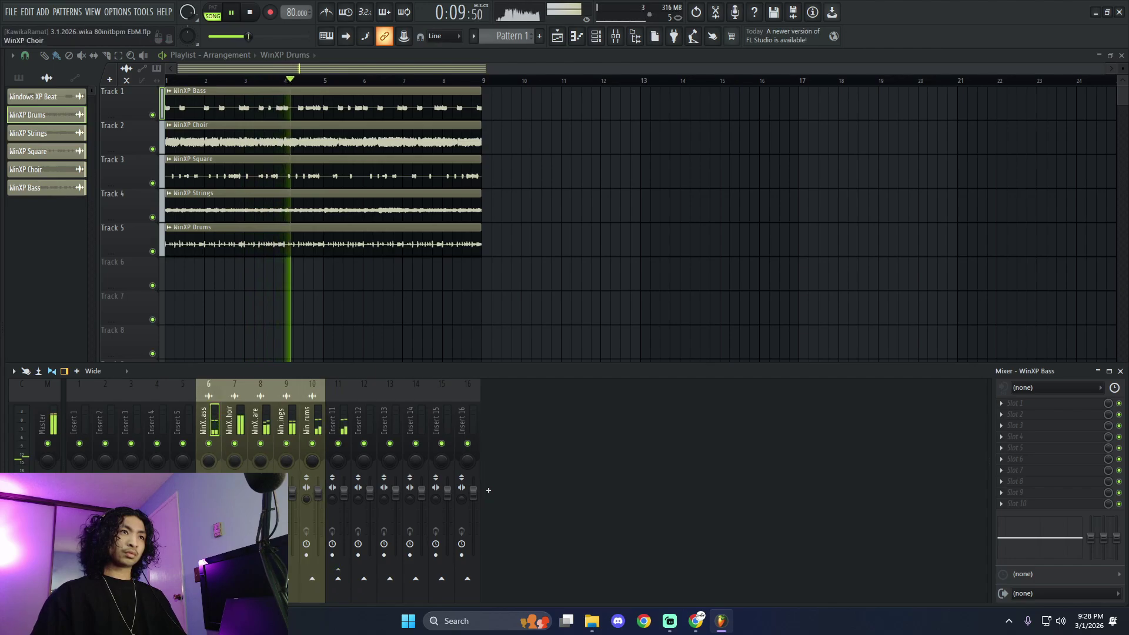
pyautogui.click(338, 579)
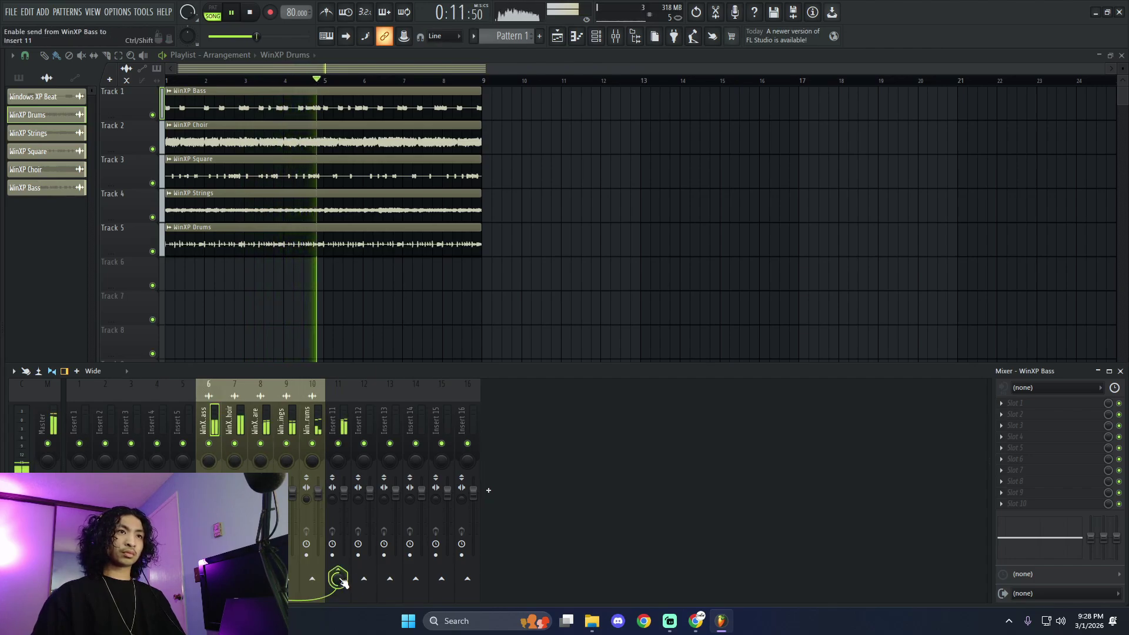
# - Rename mixer Insert 11 as Clipper and load Fruity Soft Clipper in its first effect slot
pyautogui.click(344, 425)
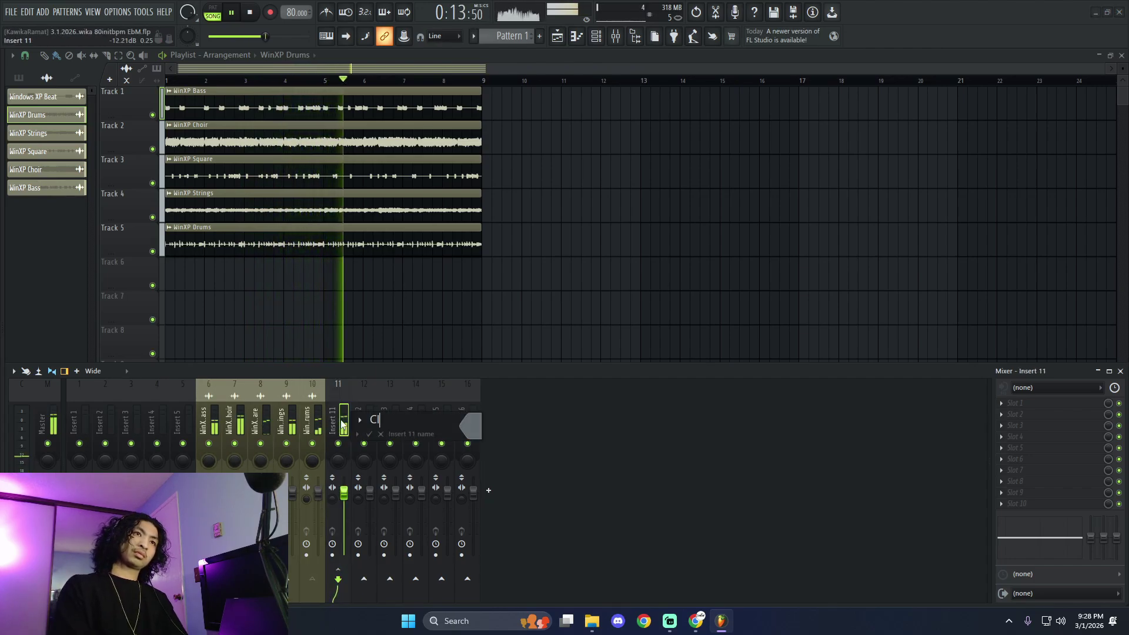
pyautogui.write('Clipper')
pyautogui.press('Return')
pyautogui.click(1046, 403)
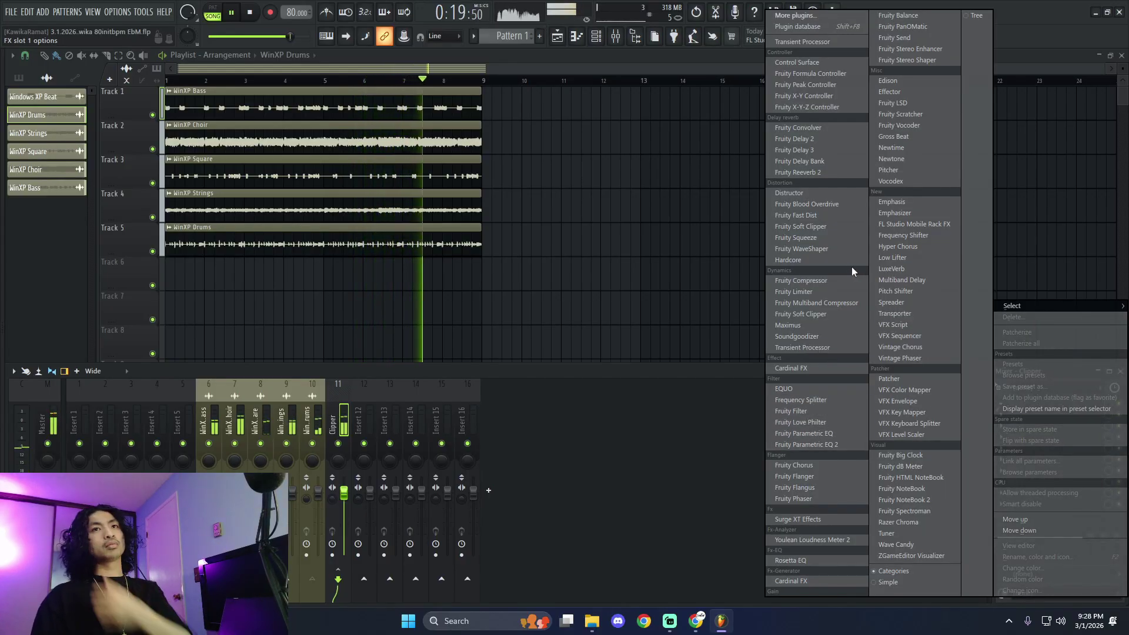
pyautogui.click(834, 226)
pyautogui.press('Escape')
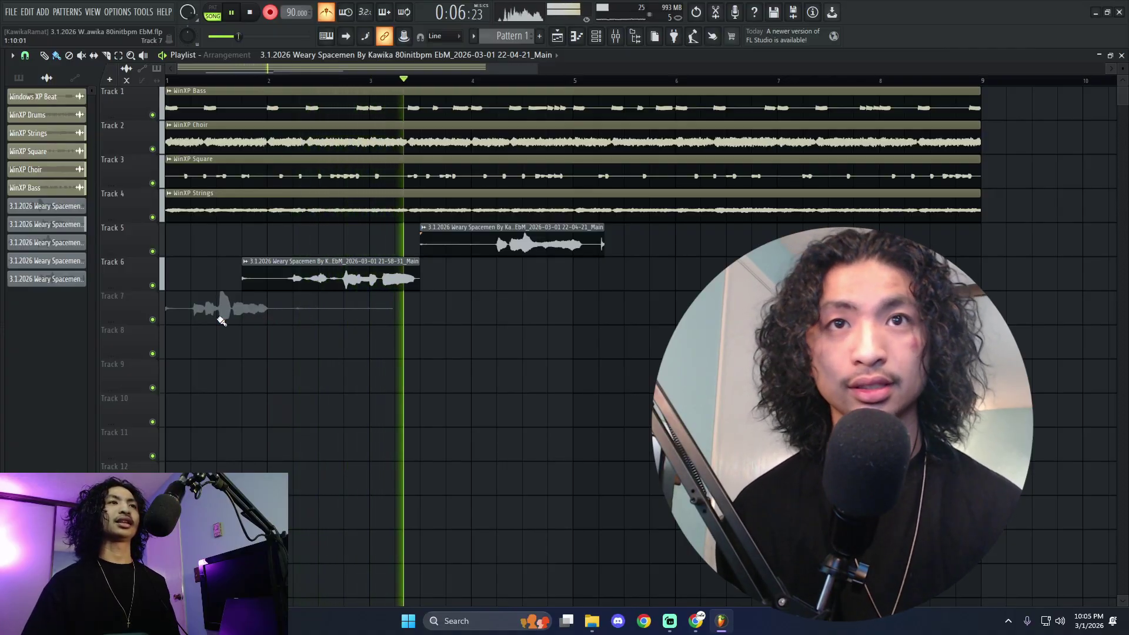
# - Finish recording the vocal take on Track 7
pyautogui.press('space')
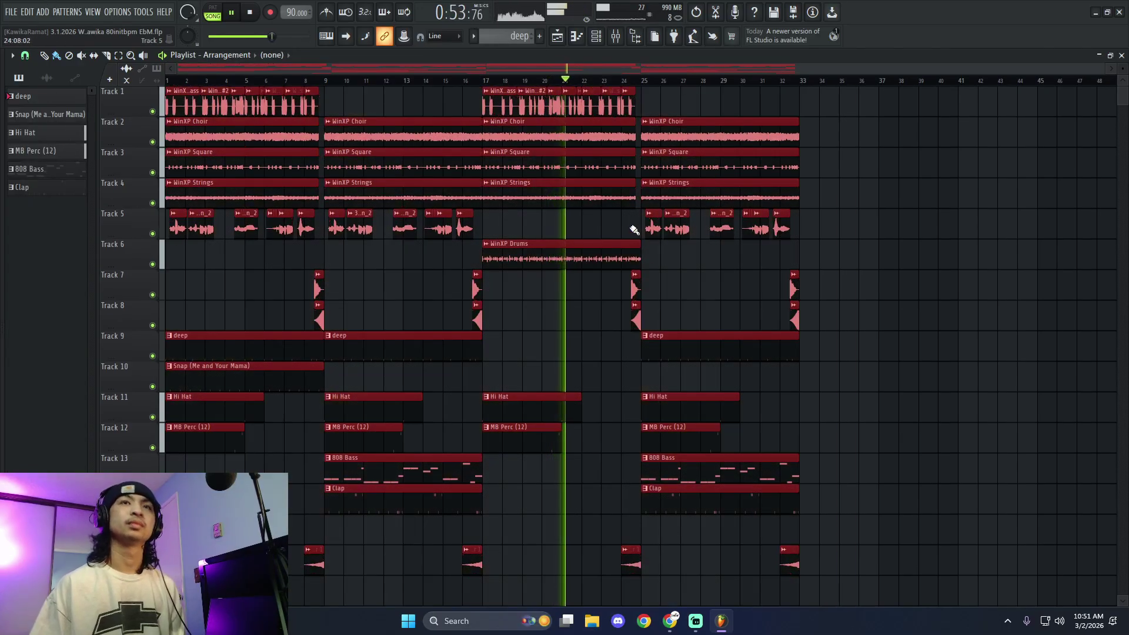
# - Duplicate the entire selected playlist arrangement directly after itself
pyautogui.hotkey('ctrl', 'b')
pyautogui.scroll(-3, 628, 229)
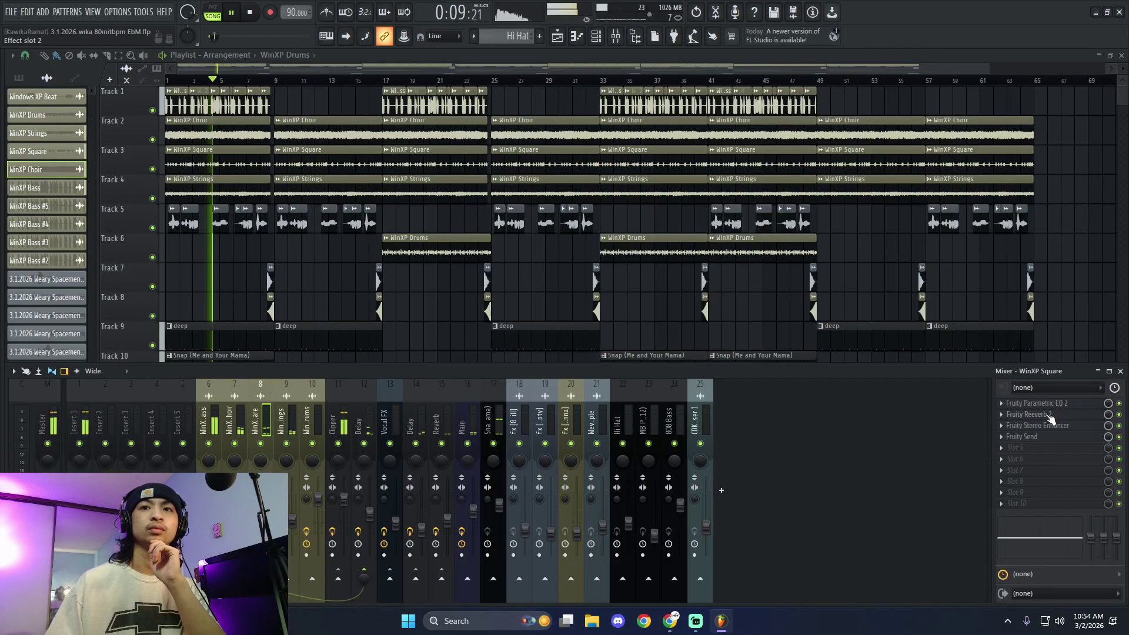
# - Check WinXP Square's Fruity Reeverb 2, and nudge the high-cut band slightly lower in its Fruity Parametric EQ 2
pyautogui.click(1035, 415)
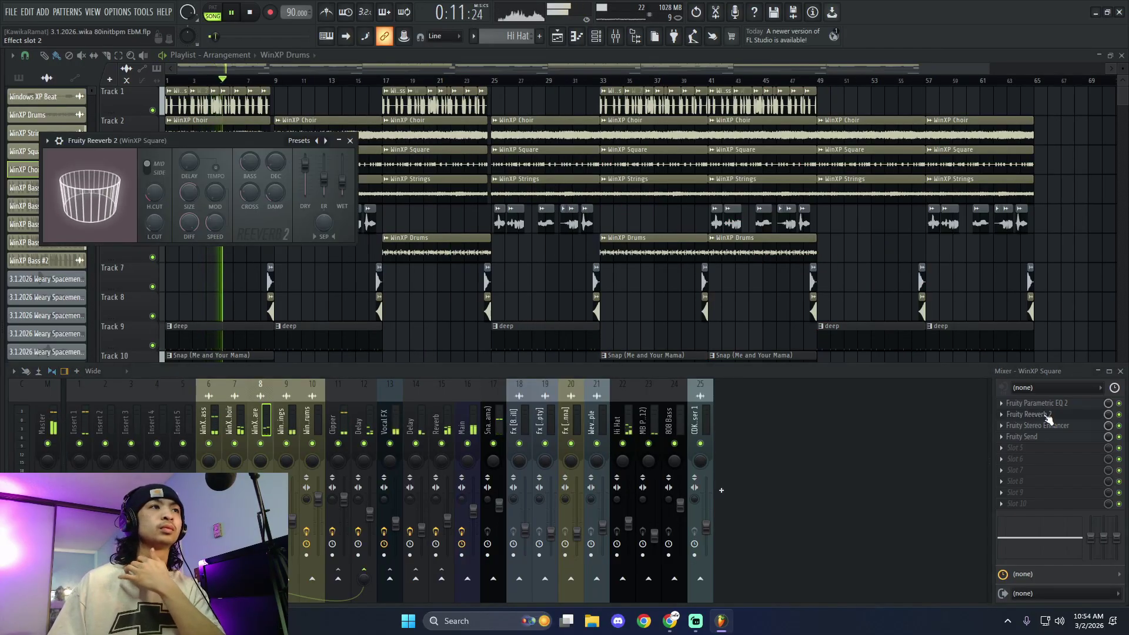
pyautogui.click(1050, 417)
pyautogui.click(1050, 405)
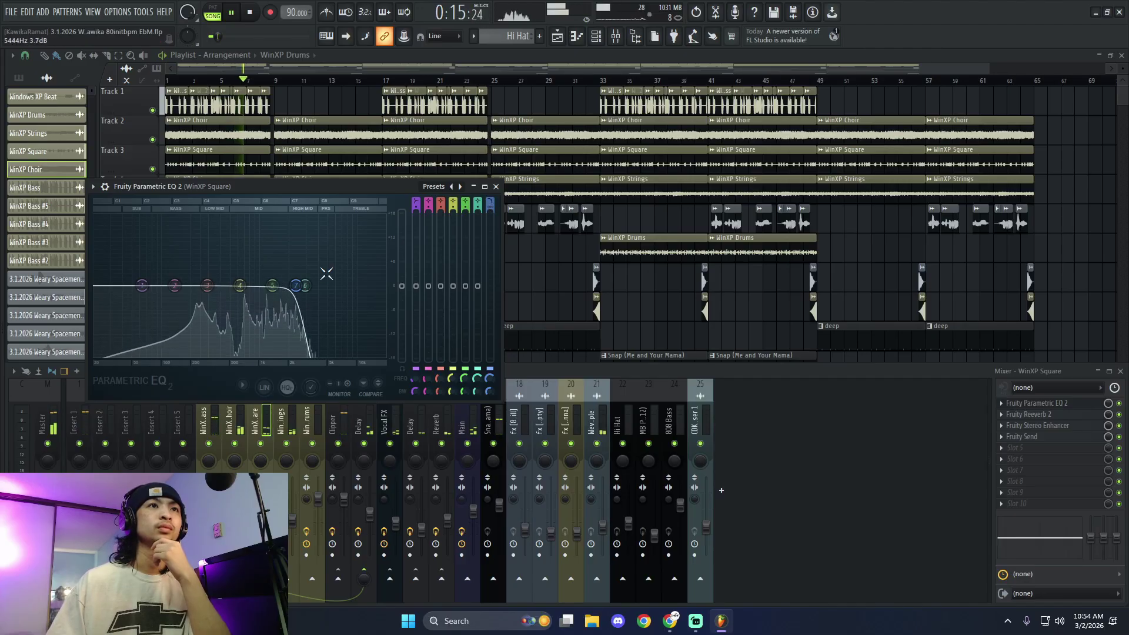
pyautogui.moveTo(296, 286); pyautogui.dragTo(292, 285)
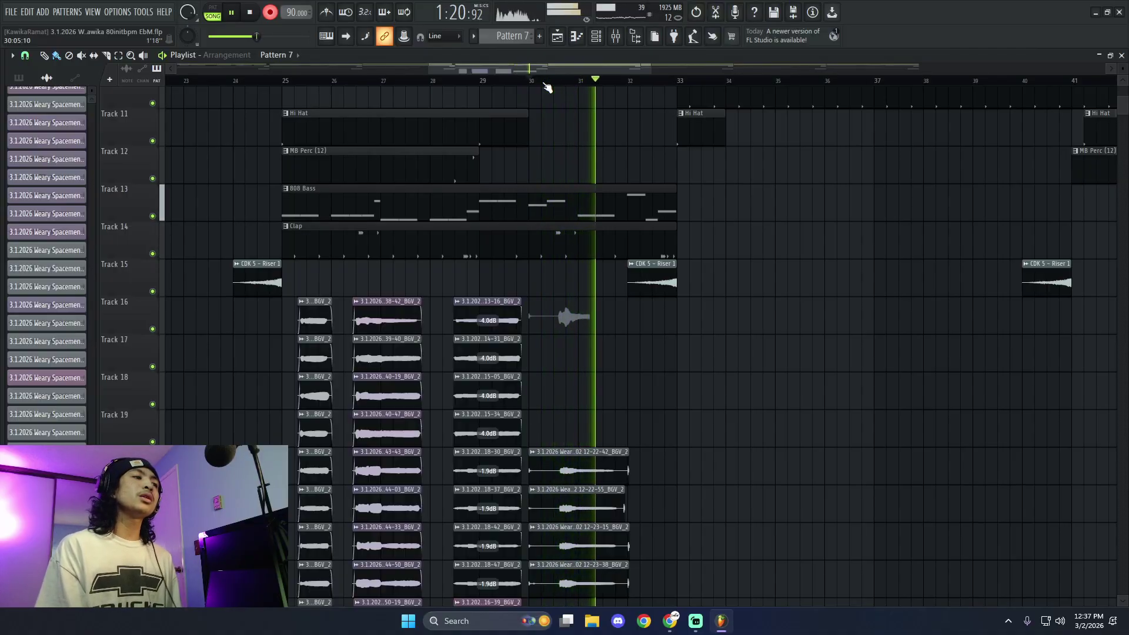
# - Stop the background vocal take at bar 30 on Track 16 and undo it
pyautogui.press('space')
pyautogui.hotkey('ctrl', 'z')
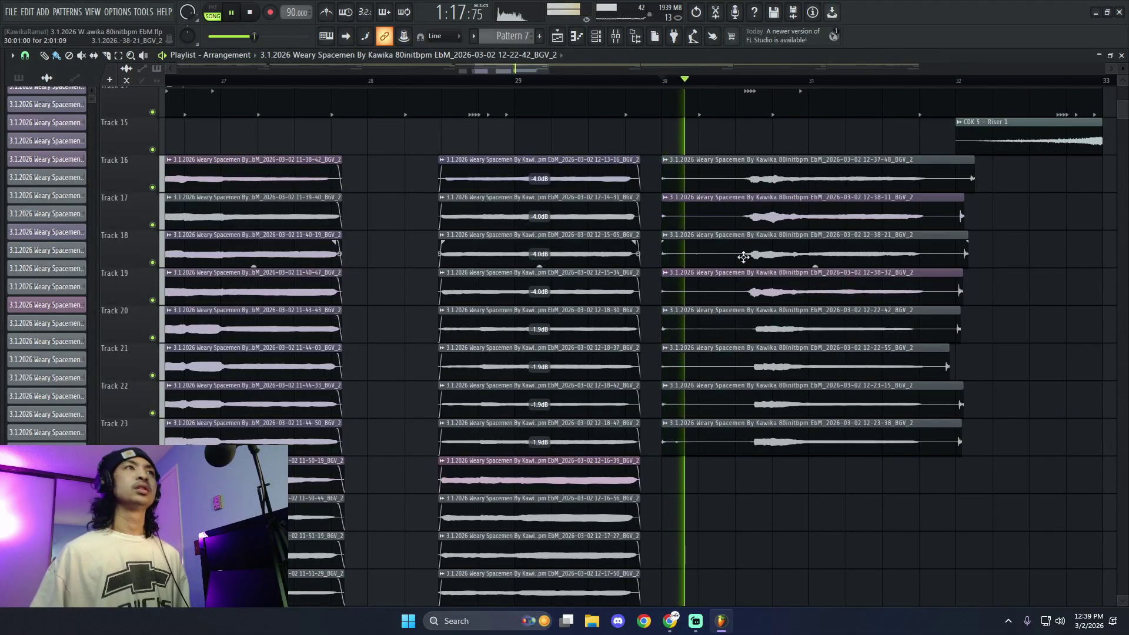
# - Review the stacked background vocals at bar 30 by opening the clips on Tracks 18 and 19 during playback
pyautogui.doubleClick(711, 257)
pyautogui.doubleClick(711, 257)
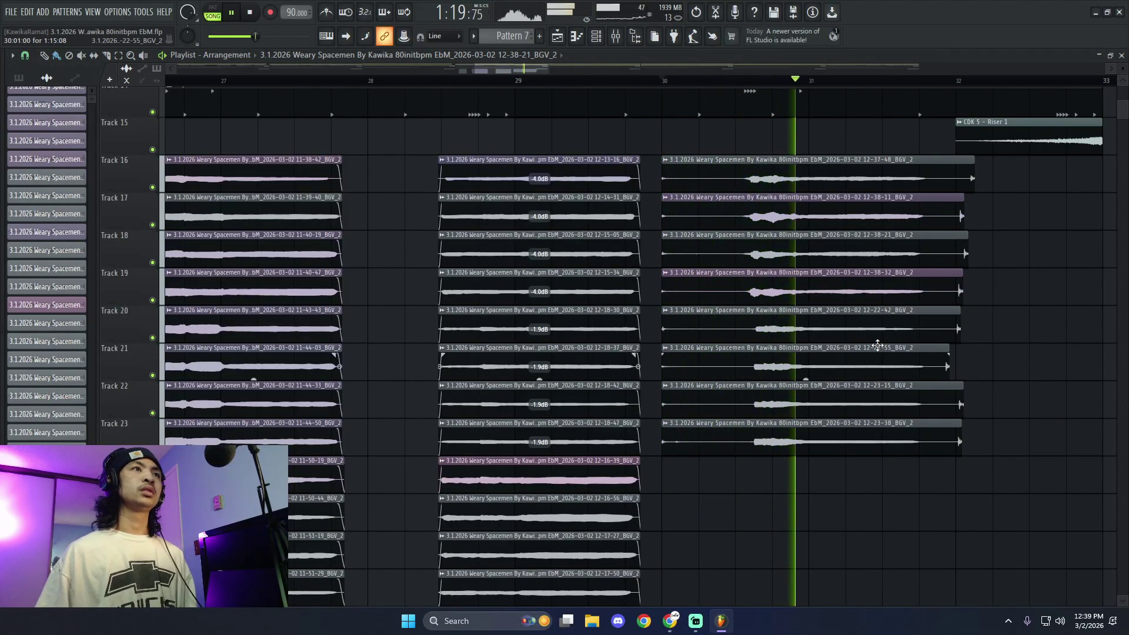
pyautogui.doubleClick(854, 287)
pyautogui.doubleClick(855, 287)
pyautogui.press('Escape')
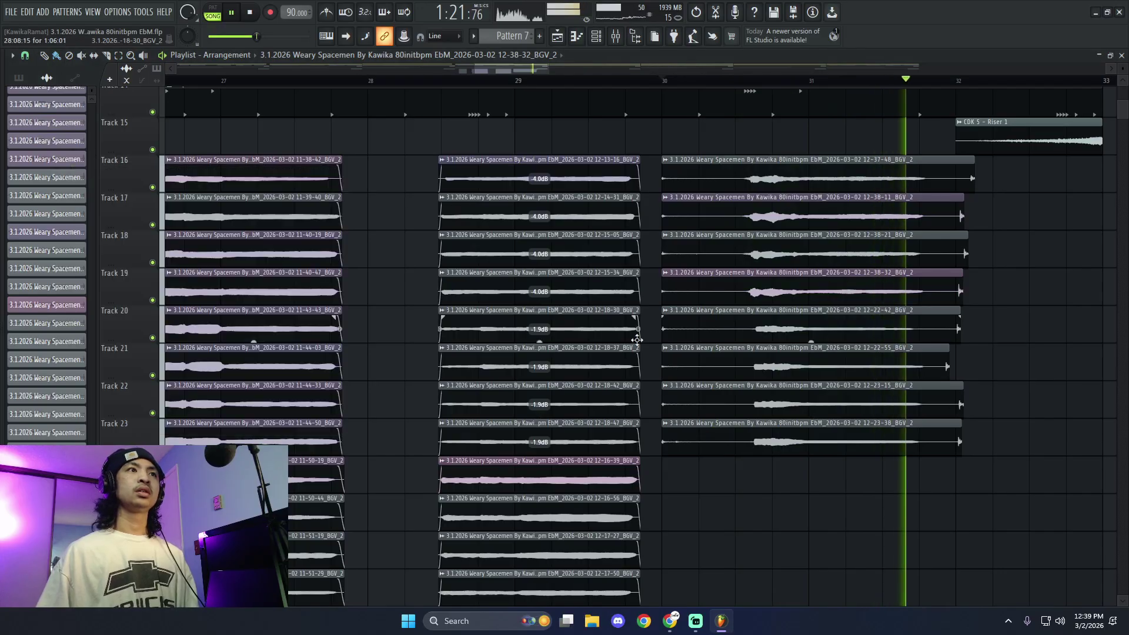
pyautogui.scroll(1, 670, 500)
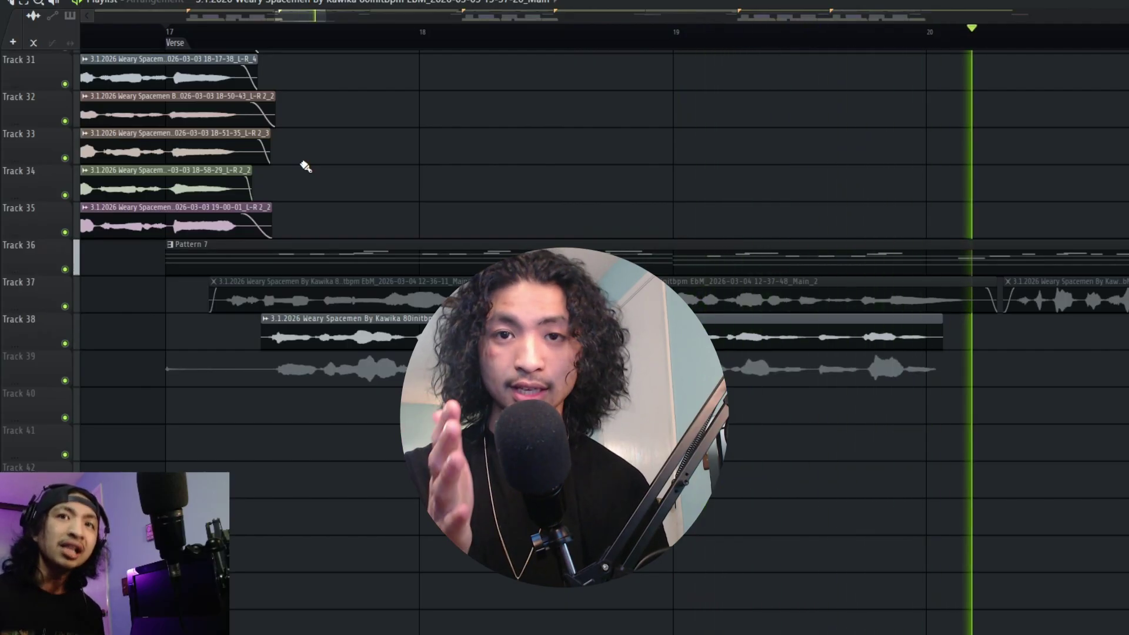
# - Stop the verse take that starts at bar 17 and record another vocal take from bar 19
pyautogui.press('space')
pyautogui.click(775, 35)
pyautogui.press('space')
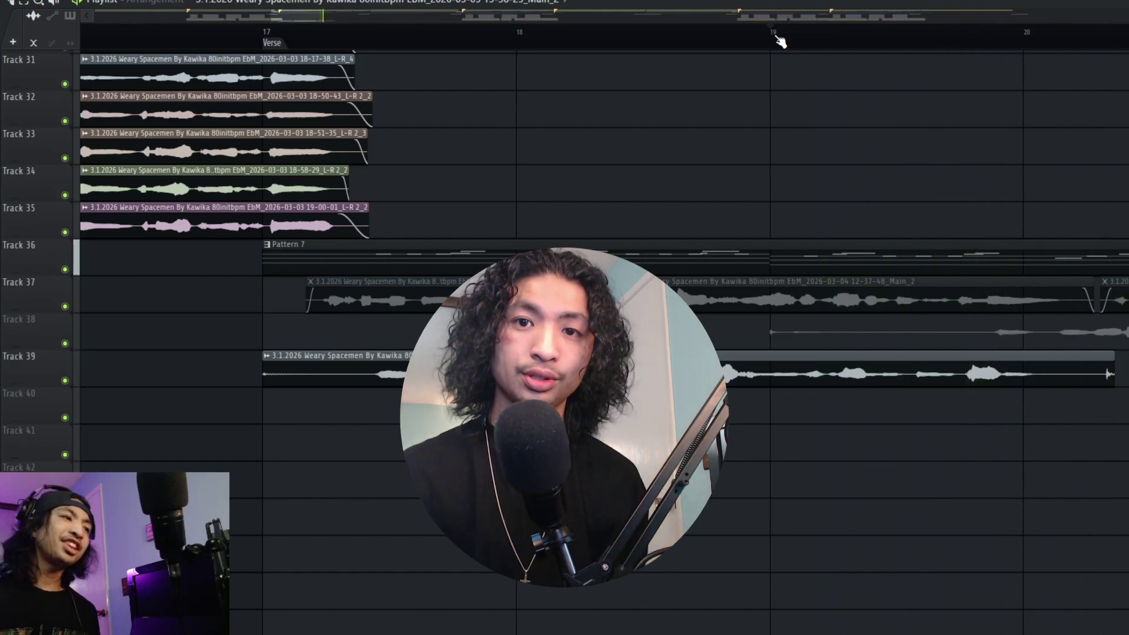
pyautogui.press('space')
pyautogui.press('space')
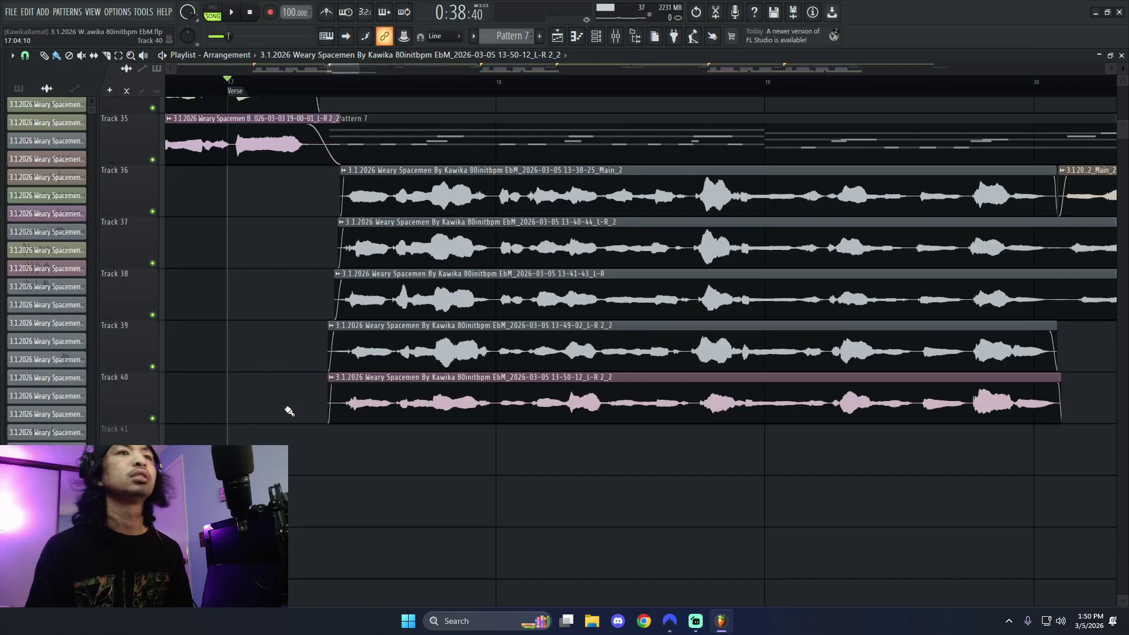
# - Play back the layered verse vocals on Tracks 36 to 40 from bar 17 and inspect their waveforms
pyautogui.press('space')
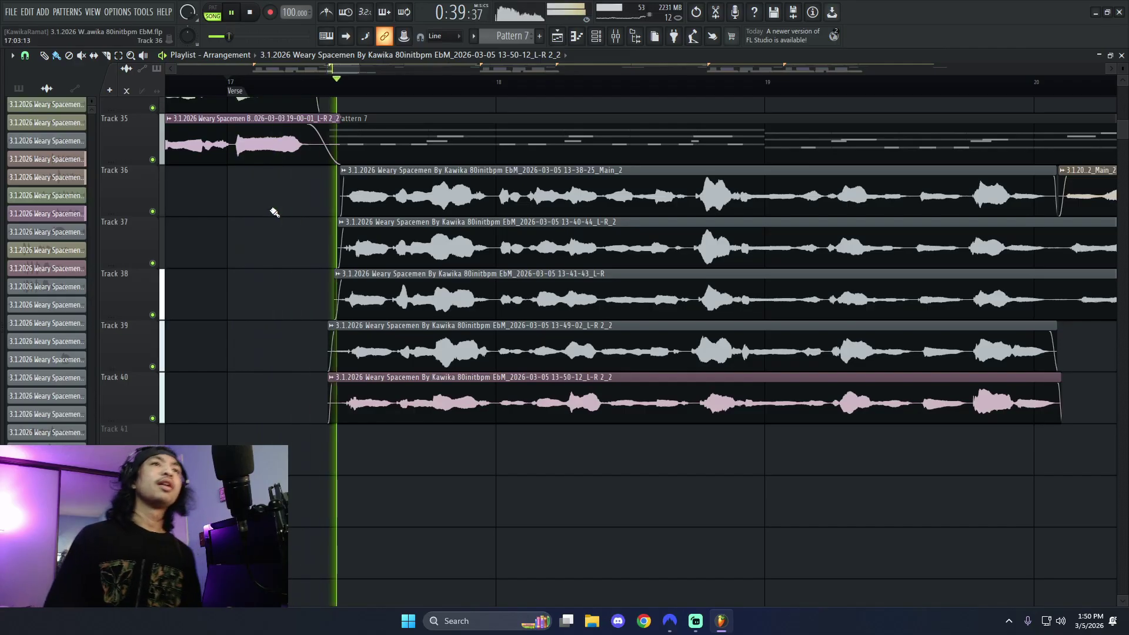
pyautogui.scroll(-4, 639, 397)
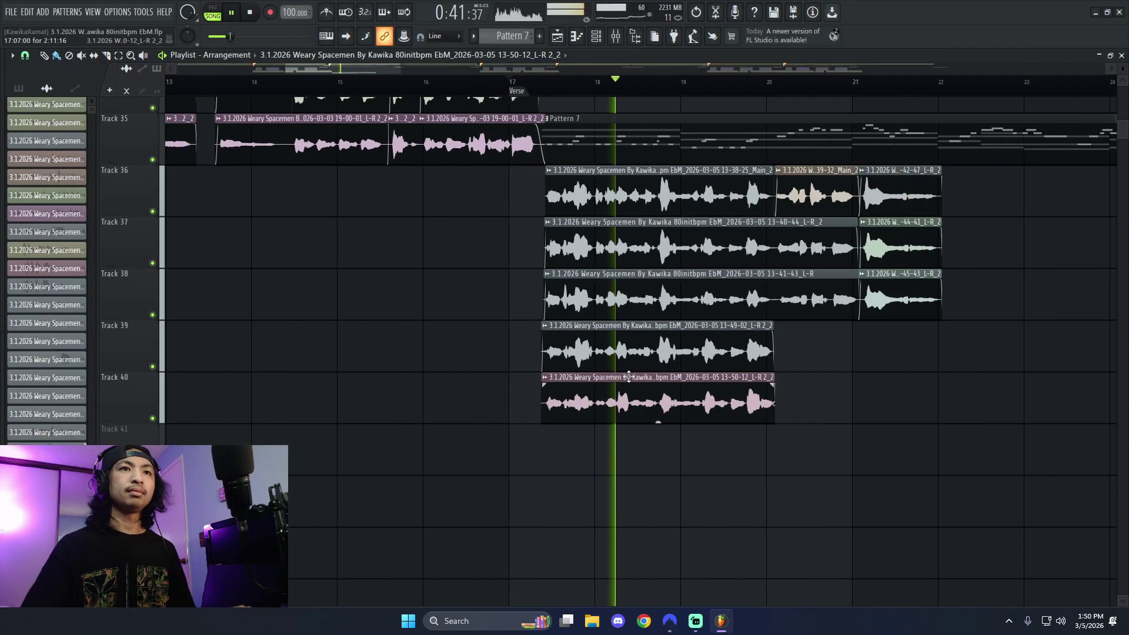
pyautogui.scroll(4, 684, 477)
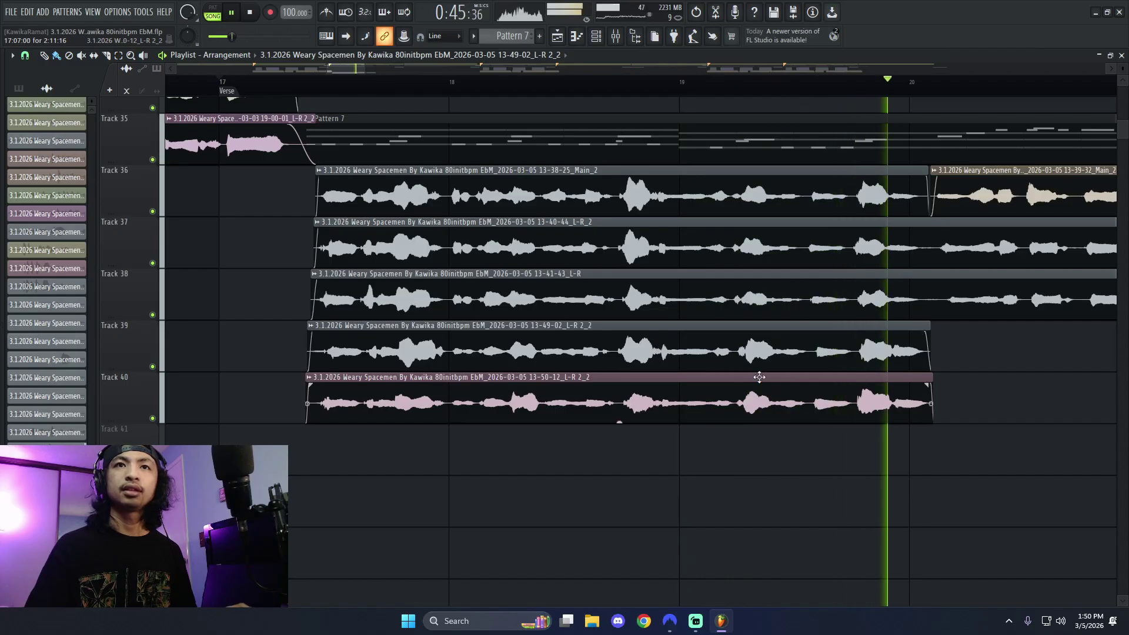
pyautogui.keyDown('ctrl'); pyautogui.click(776, 358); pyautogui.keyUp('ctrl')
pyautogui.click(702, 404)
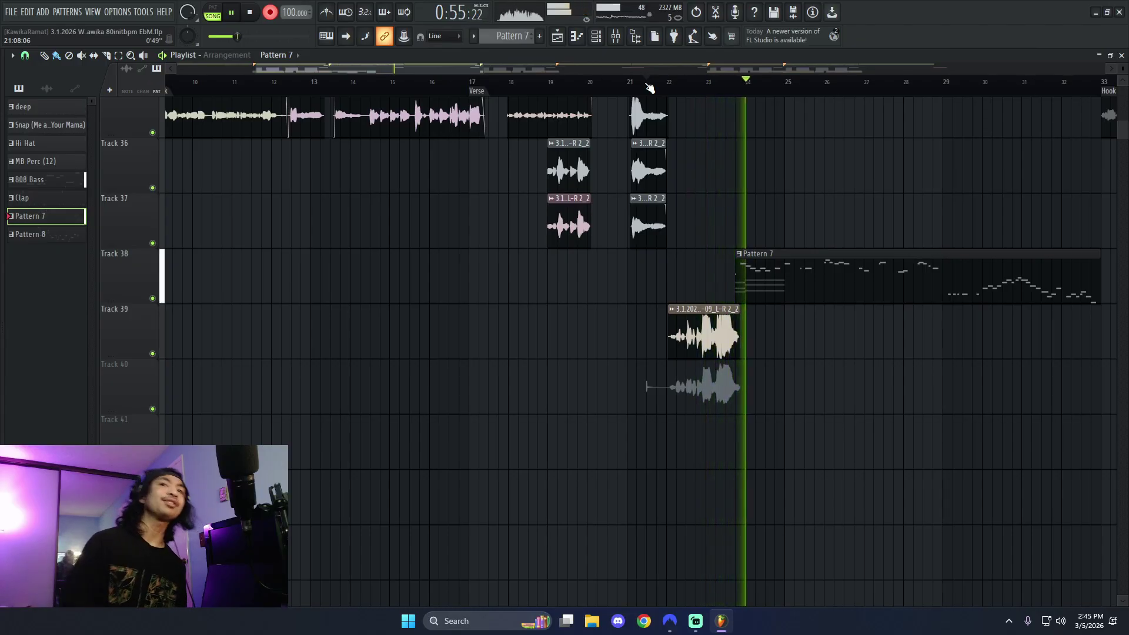
# - Finish the verse takes on Tracks 40 and 36, and delete the vocal clip at bar 22 on Track 39
pyautogui.press('space')
pyautogui.rightClick(720, 344)
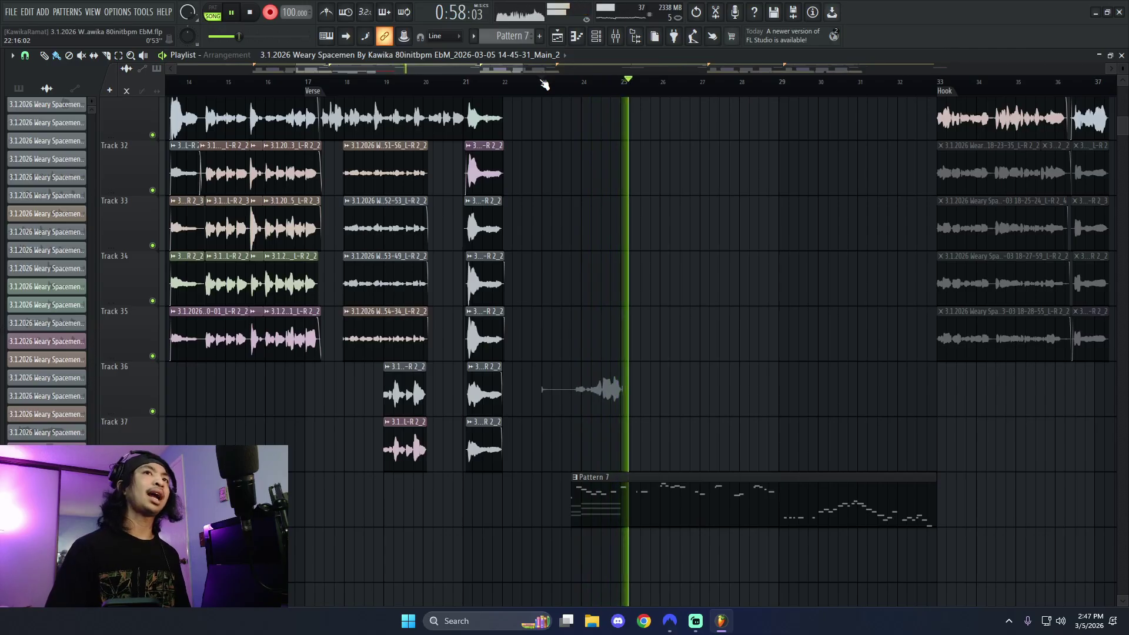
pyautogui.press('space')
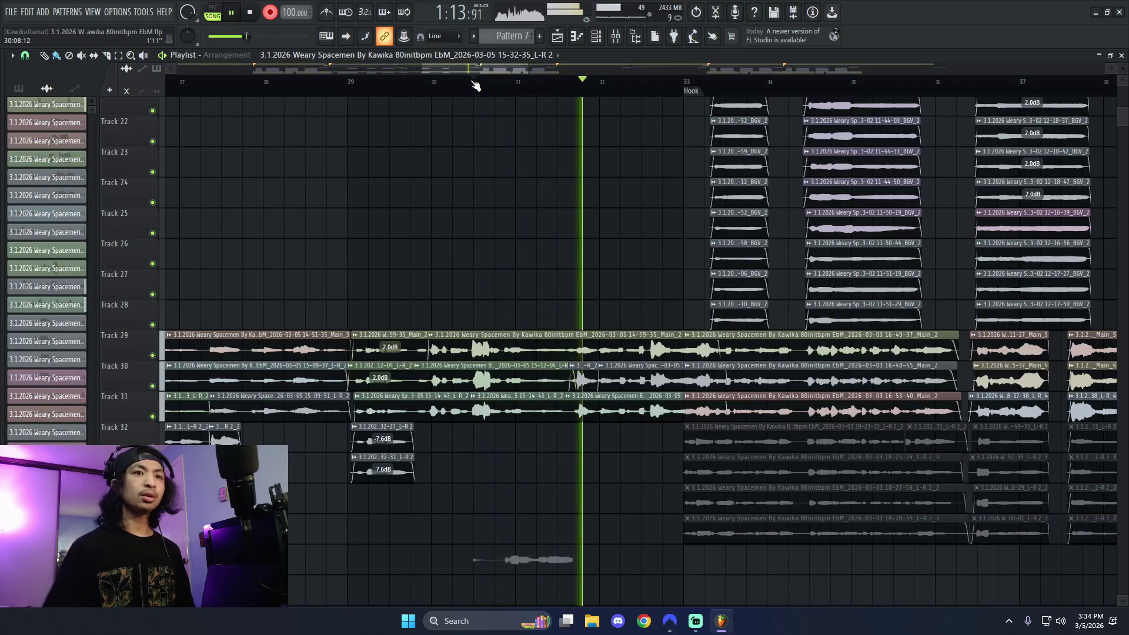
# - Record several stacked vocal takes below the verse layers, starting each from the same spot in the middle of bar 30
pyautogui.click(475, 85)
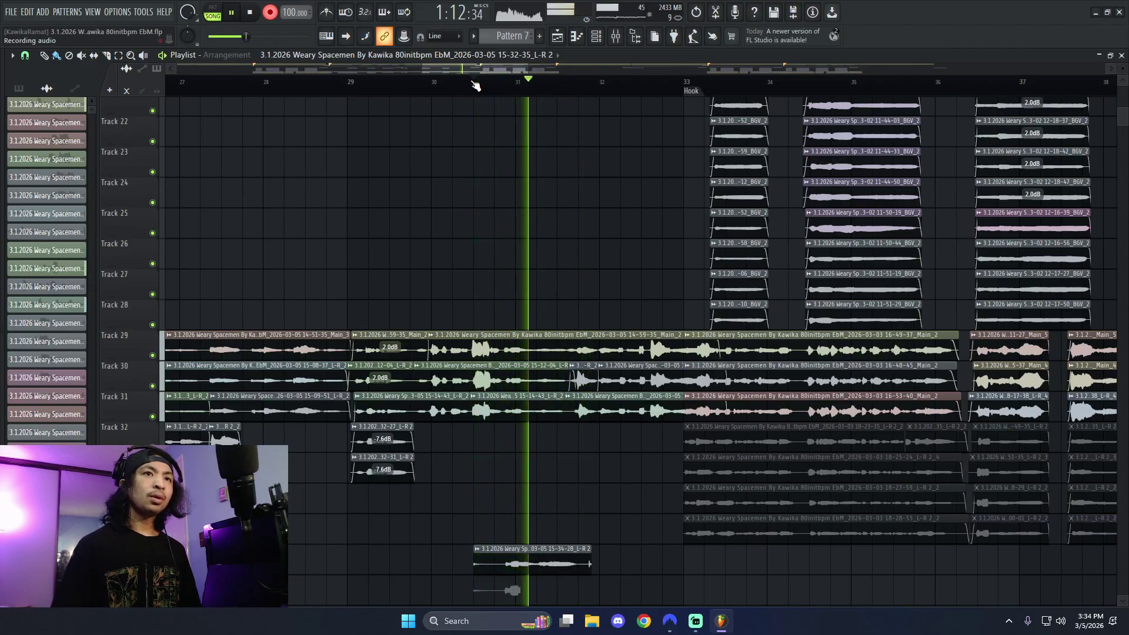
pyautogui.click(475, 85)
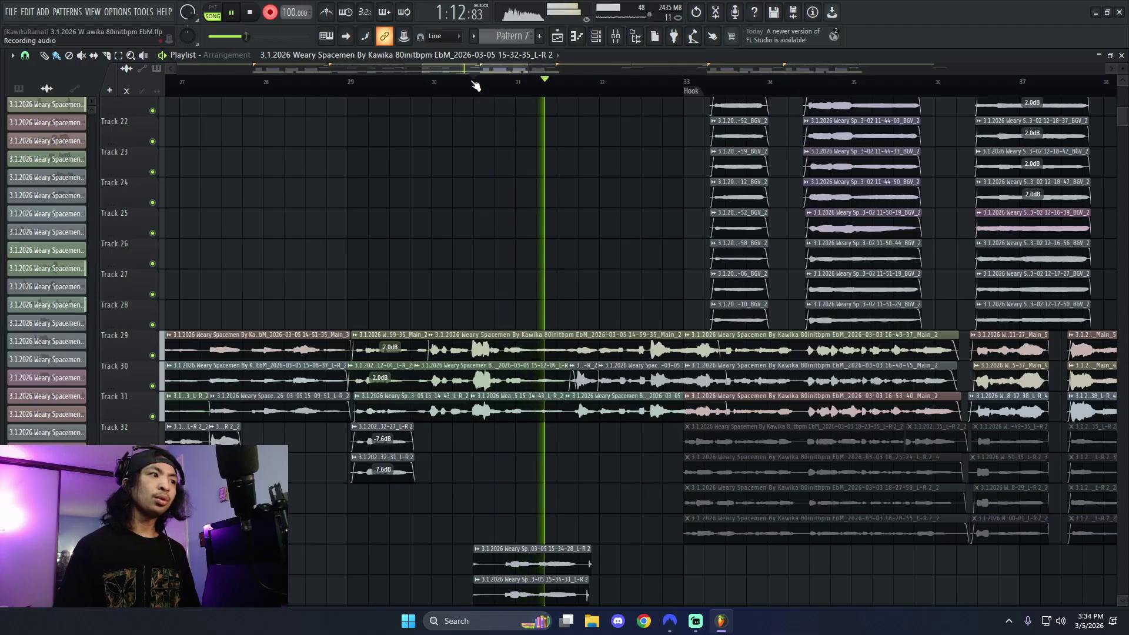
pyautogui.click(475, 85)
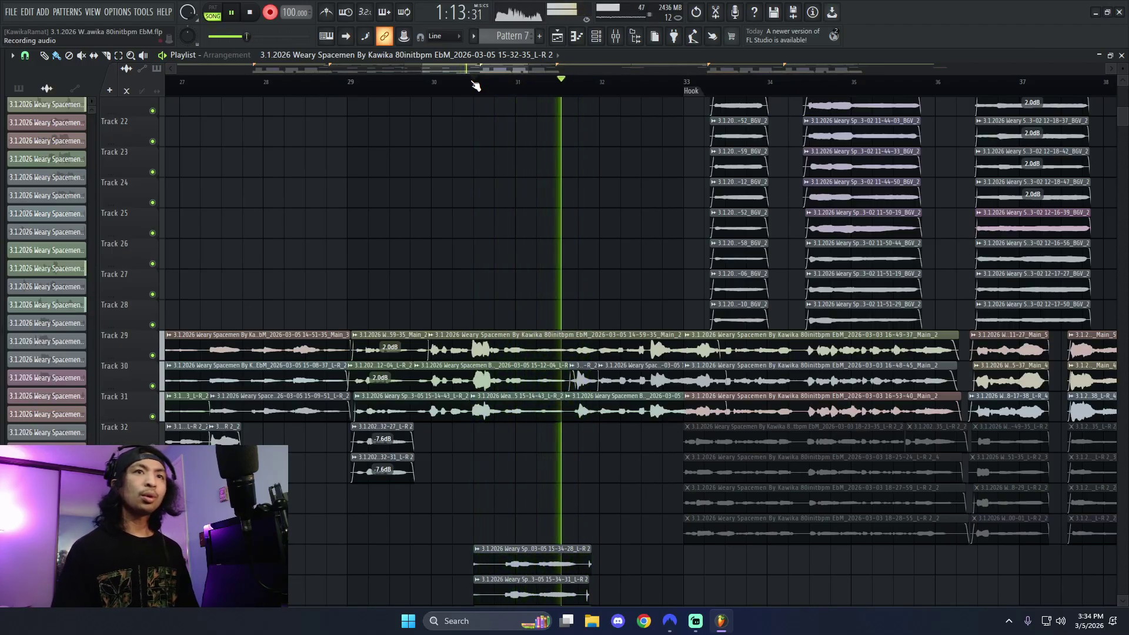
pyautogui.press('space')
pyautogui.scroll(-3, 674, 134)
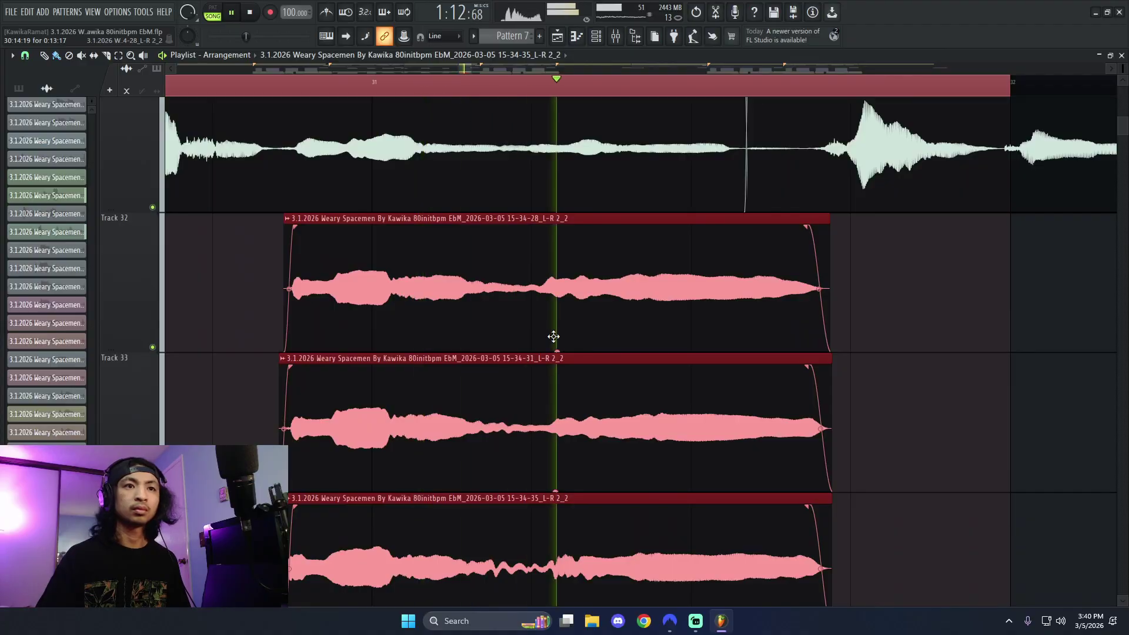
# - Listen to the four selected vocal layers on Tracks 32 to 35 within the looped range around bar 31
pyautogui.scroll(-6, 553, 337)
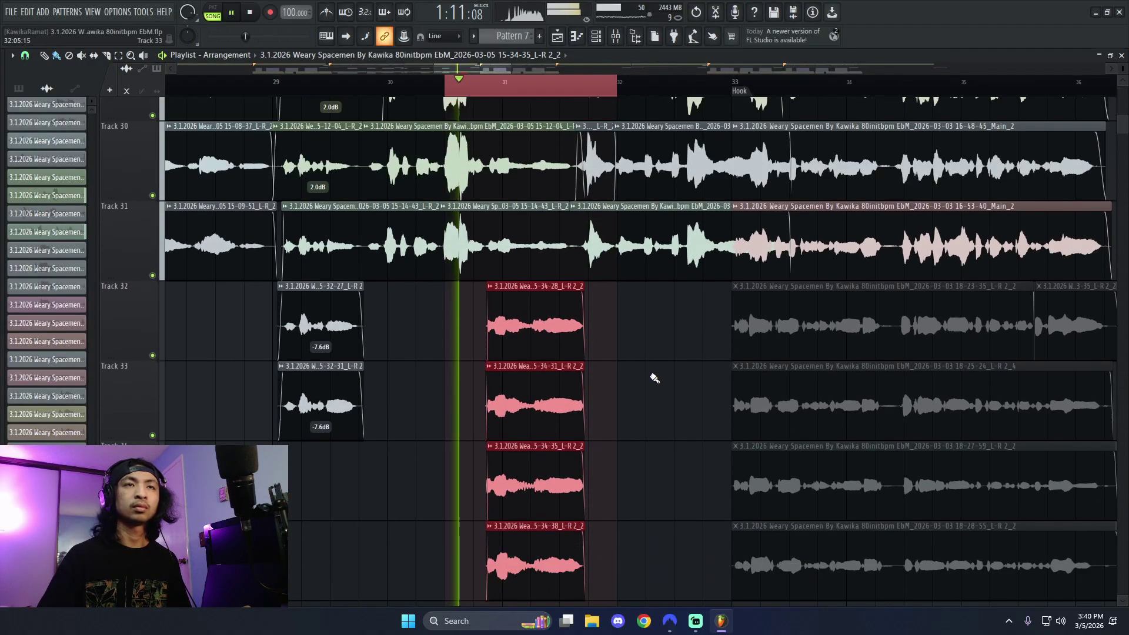
pyautogui.scroll(-5, 650, 379)
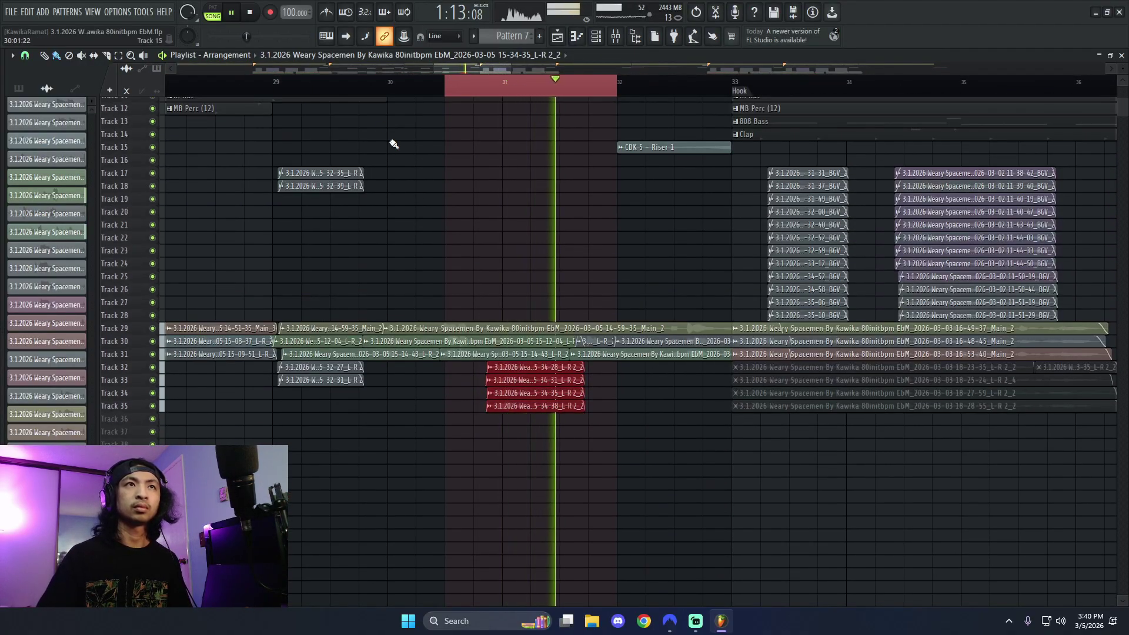
pyautogui.press('space')
# - Clear the loop range by moving the playhead to bar 29, and check the vocal tracks in the mixer
pyautogui.click(275, 84)
pyautogui.press('F9')
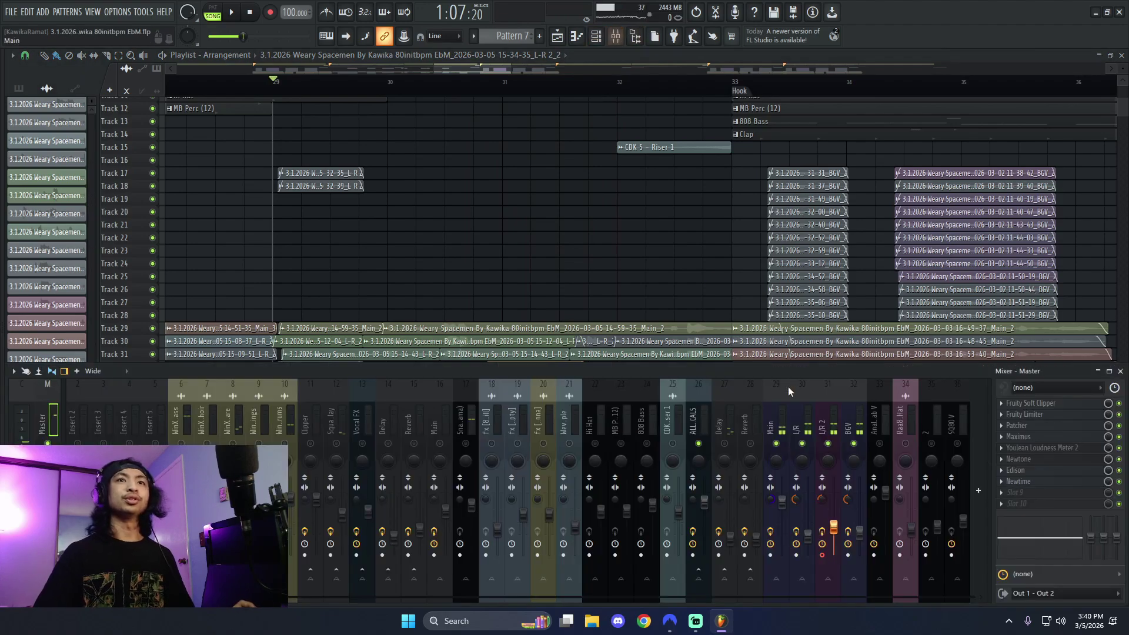
pyautogui.scroll(-6, 568, 184)
pyautogui.click(473, 85)
pyautogui.press('F9')
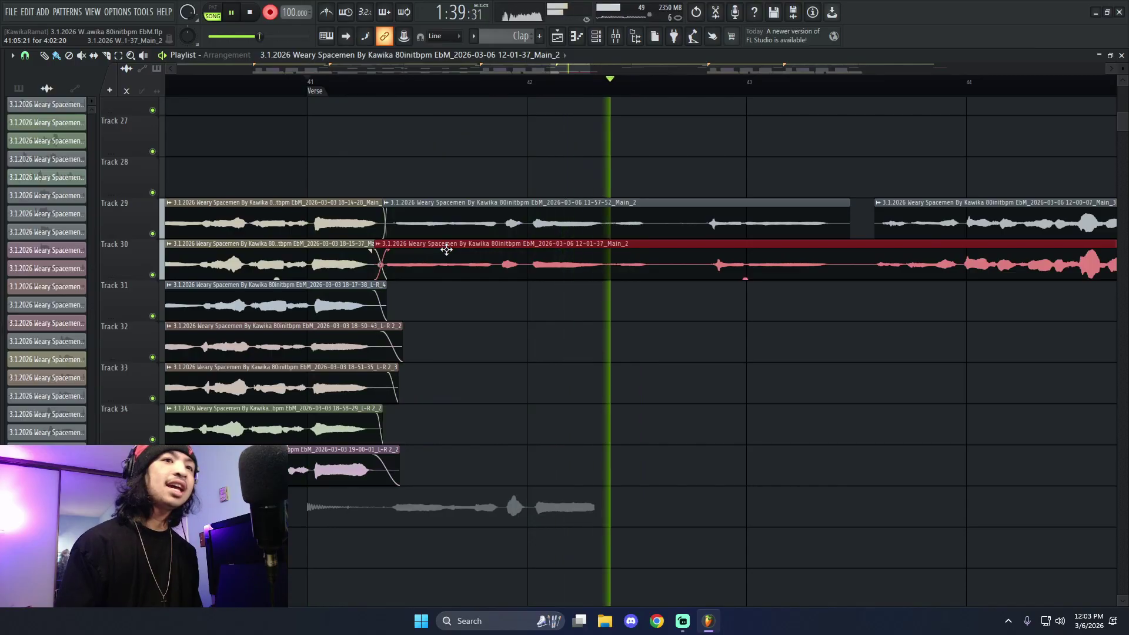
# - Discard the verse vocal take at bar 41 and record it again
pyautogui.press('space')
pyautogui.hotkey('ctrl', 'z')
pyautogui.press('space')
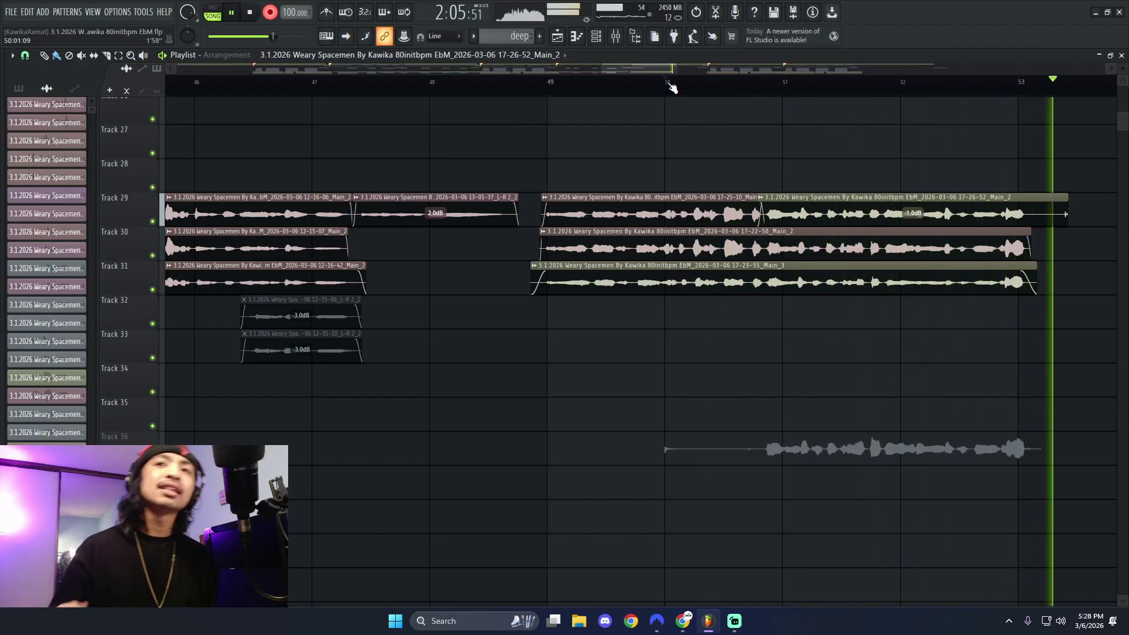
# - Record separate vocal takes starting at bars 50, 53 and 54 below the existing main vocal layers
pyautogui.press('space')
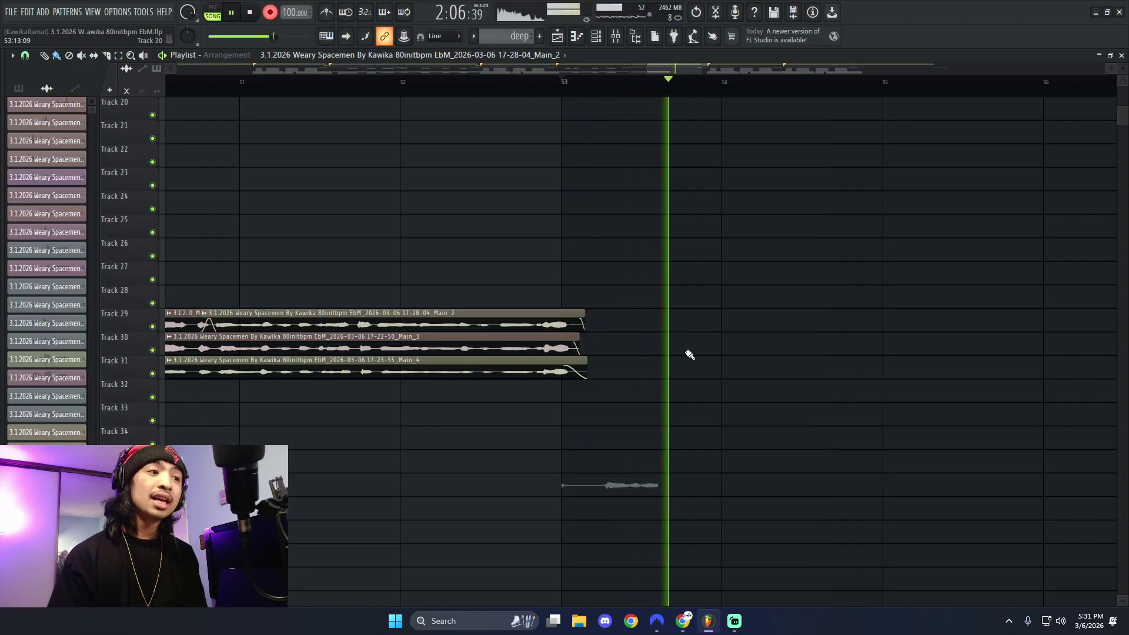
pyautogui.press('space')
pyautogui.press('space')
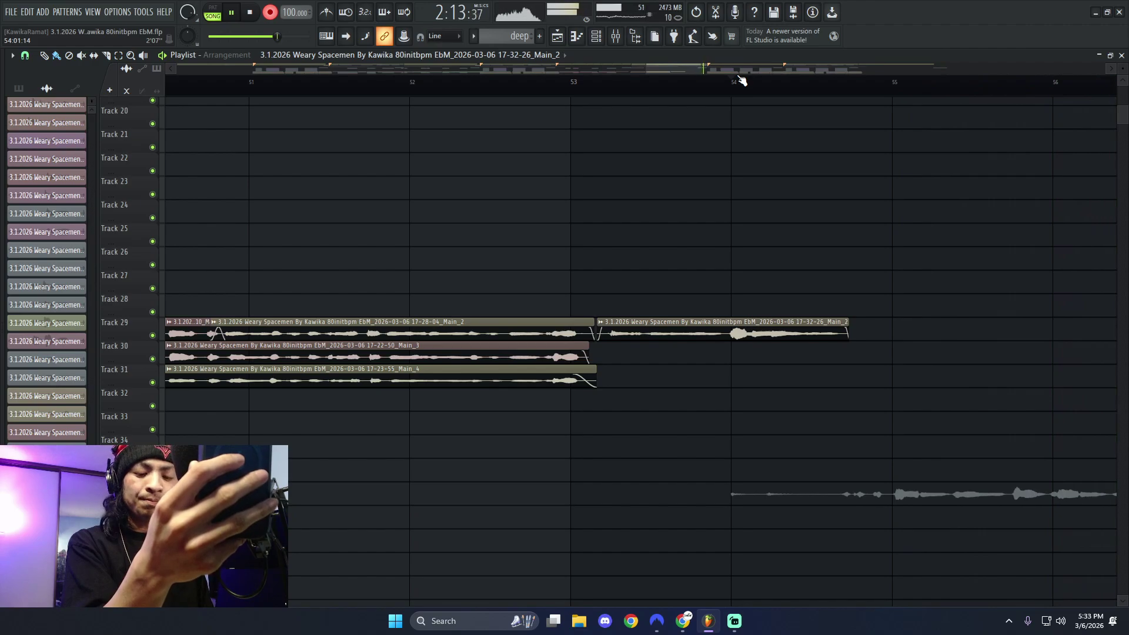
pyautogui.press('space')
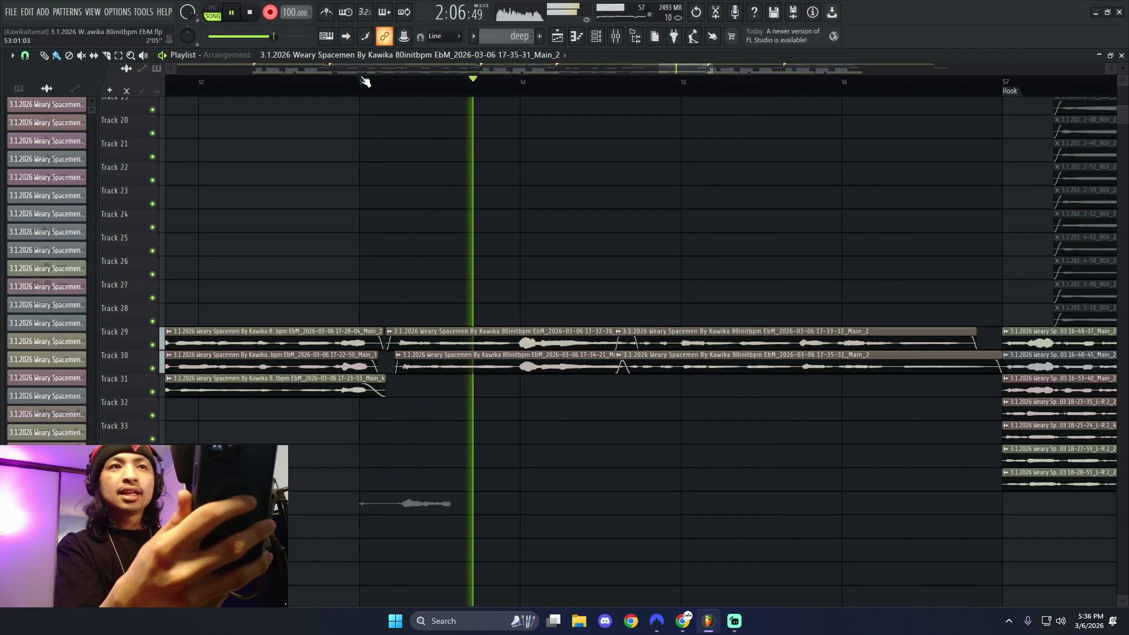
# - Discard the vocal take at bar 53 and record it again
pyautogui.press('space')
pyautogui.hotkey('ctrl', 'z')
pyautogui.press('space')
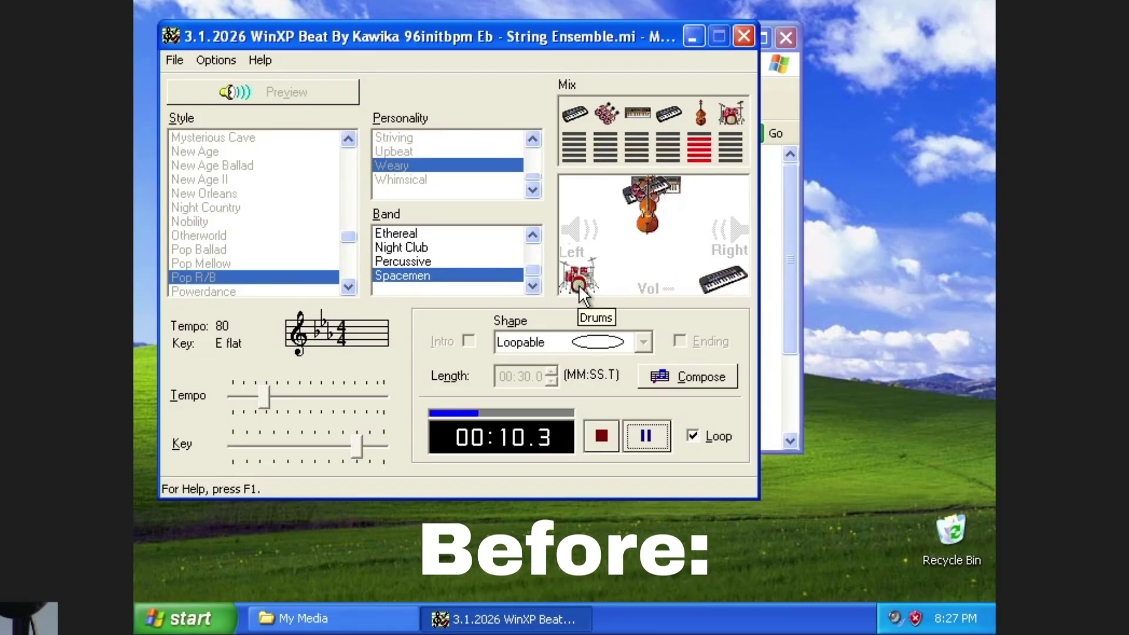
# - In Microsoft Music Producer, move the drums into the loud center cluster of the mix stage and back down to the quiet edge
pyautogui.moveTo(582, 291); pyautogui.dragTo(652, 200)
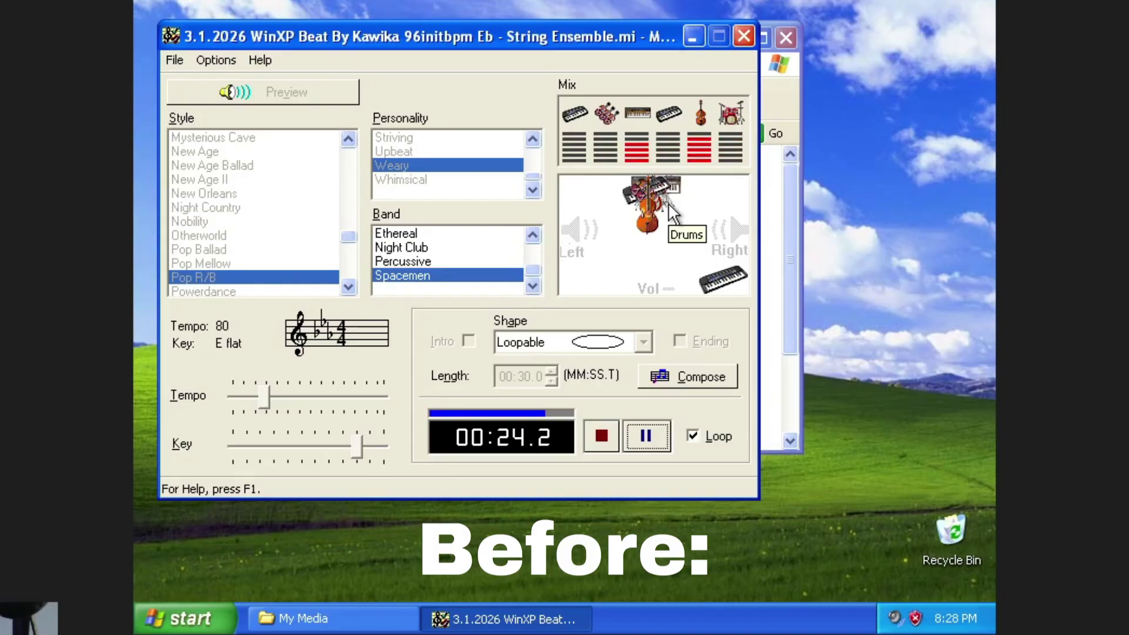
pyautogui.moveTo(670, 206); pyautogui.dragTo(685, 291)
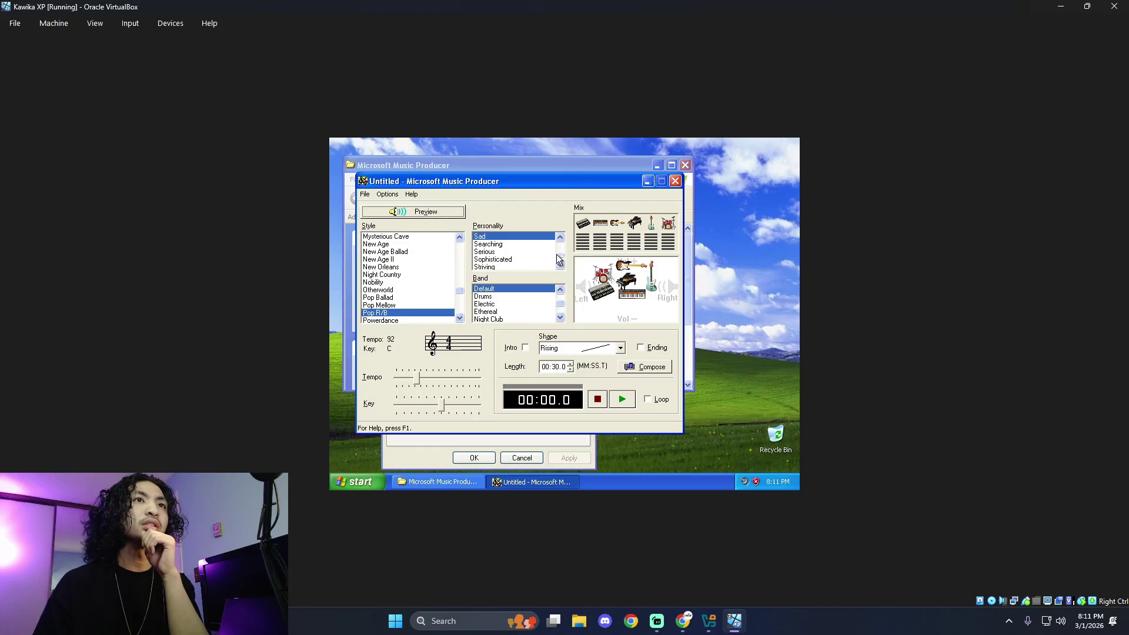
# - Set the personality of the untitled Pop R/B piece to Bittersweet and play it briefly
pyautogui.moveTo(557, 255); pyautogui.dragTo(560, 242)
pyautogui.click(516, 252)
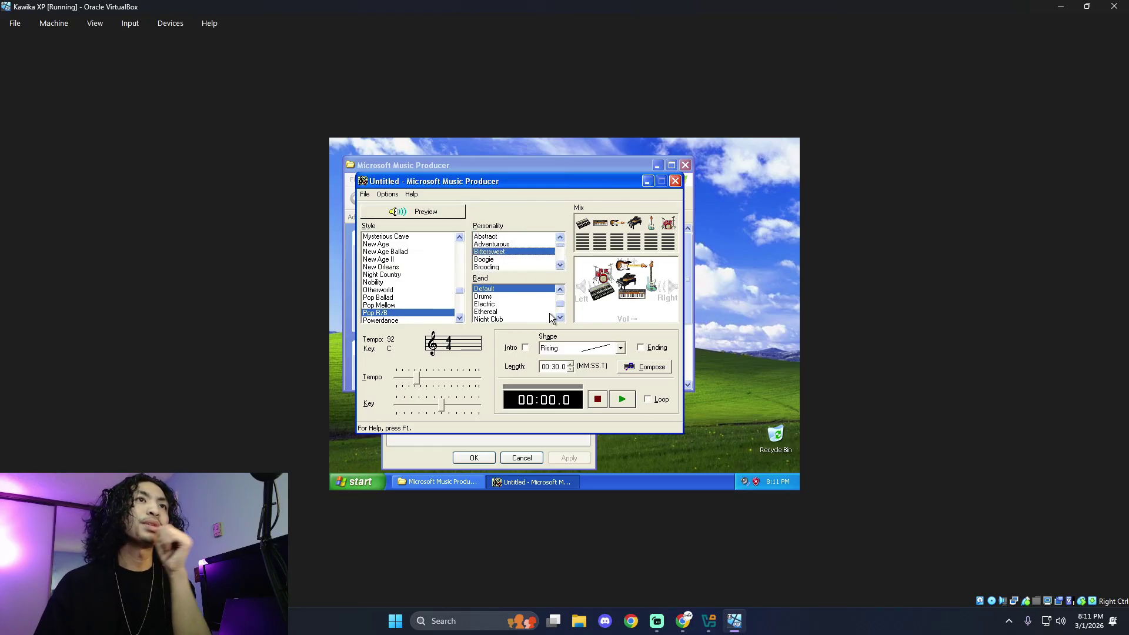
pyautogui.click(619, 398)
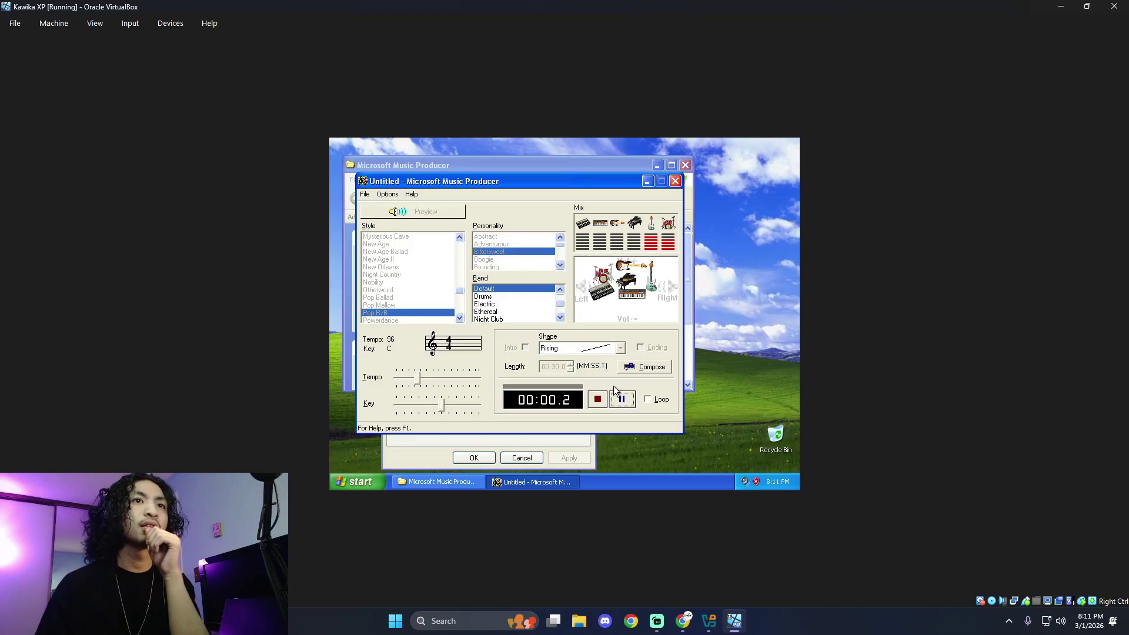
pyautogui.click(621, 399)
# - Set the piece's shape to Loopable, enable looping and start playback
pyautogui.click(594, 351)
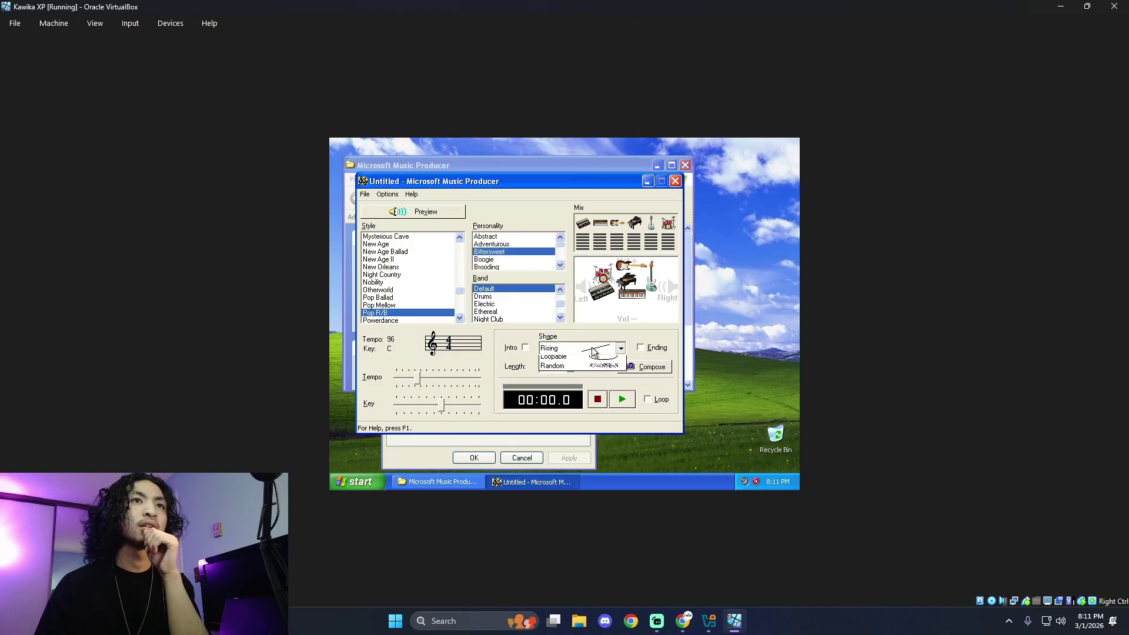
pyautogui.click(597, 426)
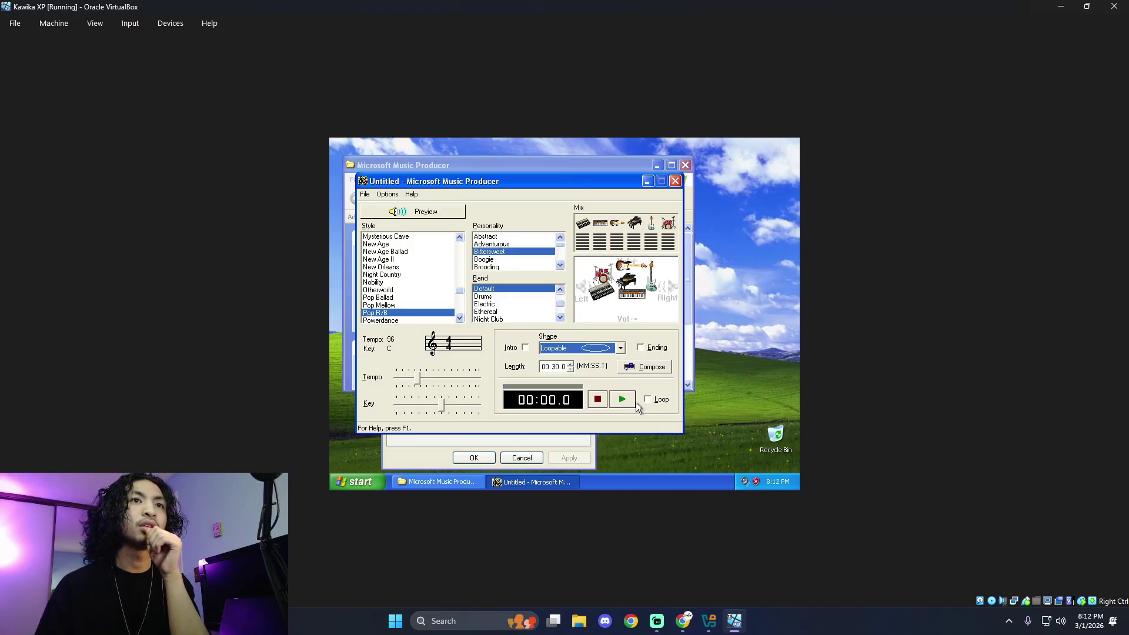
pyautogui.click(648, 399)
pyautogui.click(622, 399)
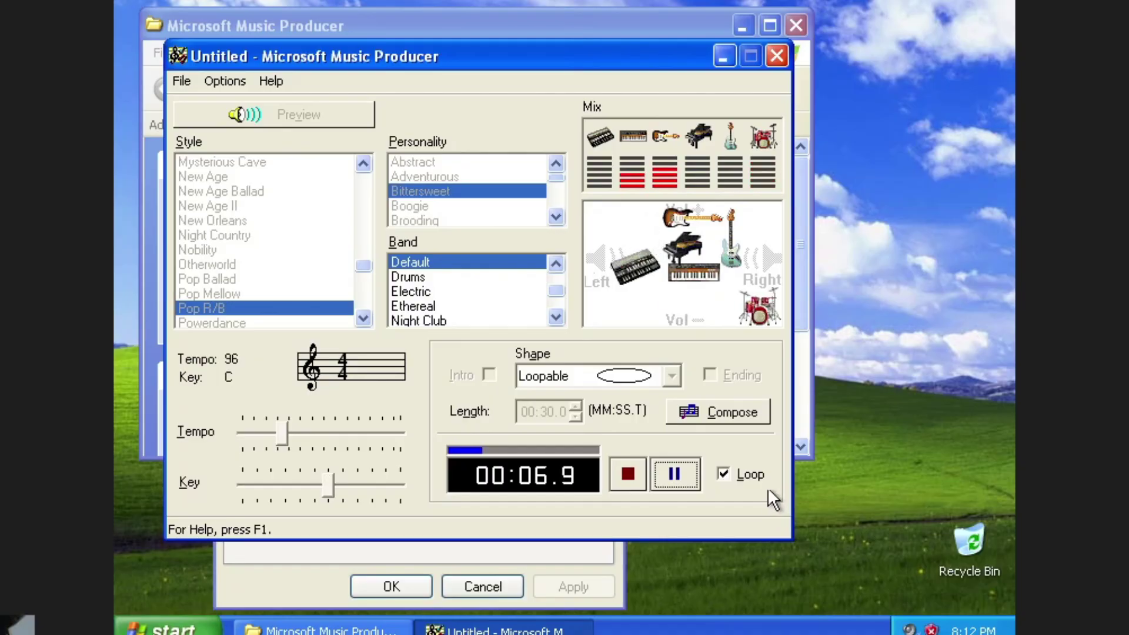
# - Center the drums along the quiet edge of the mix stage and switch the band to Bells
pyautogui.moveTo(745, 322); pyautogui.dragTo(676, 323)
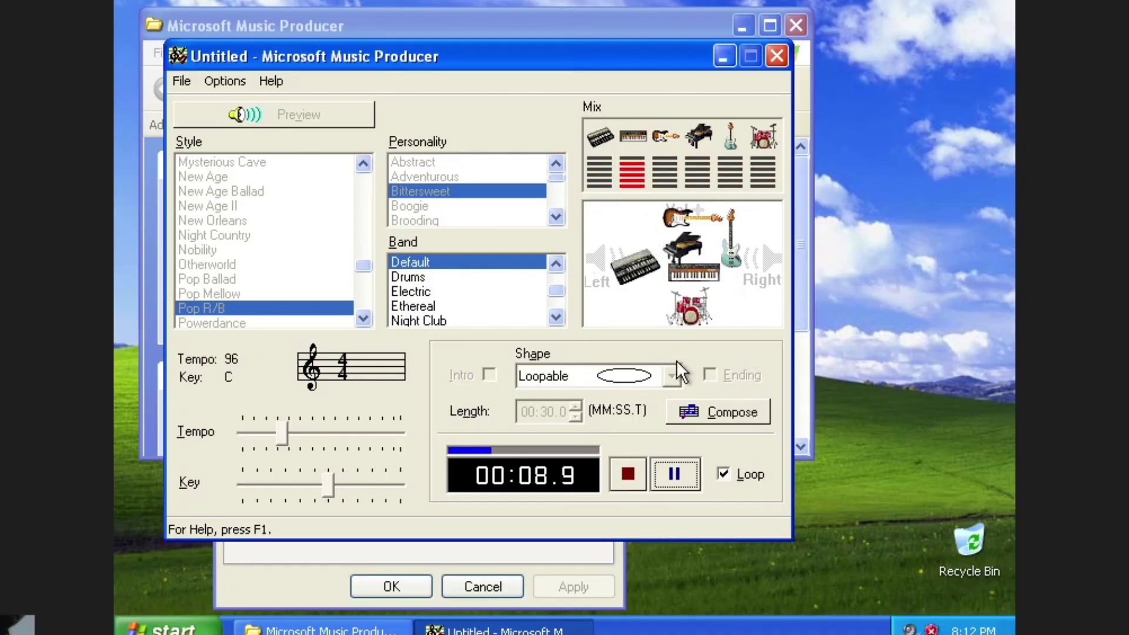
pyautogui.scroll(1, 558, 276)
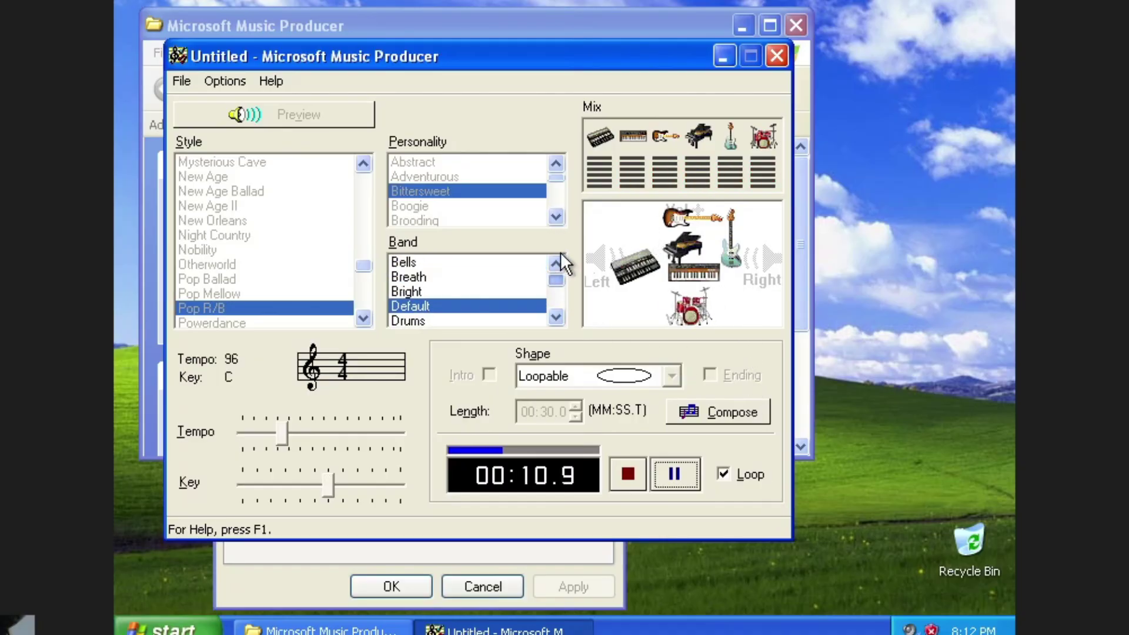
pyautogui.click(505, 263)
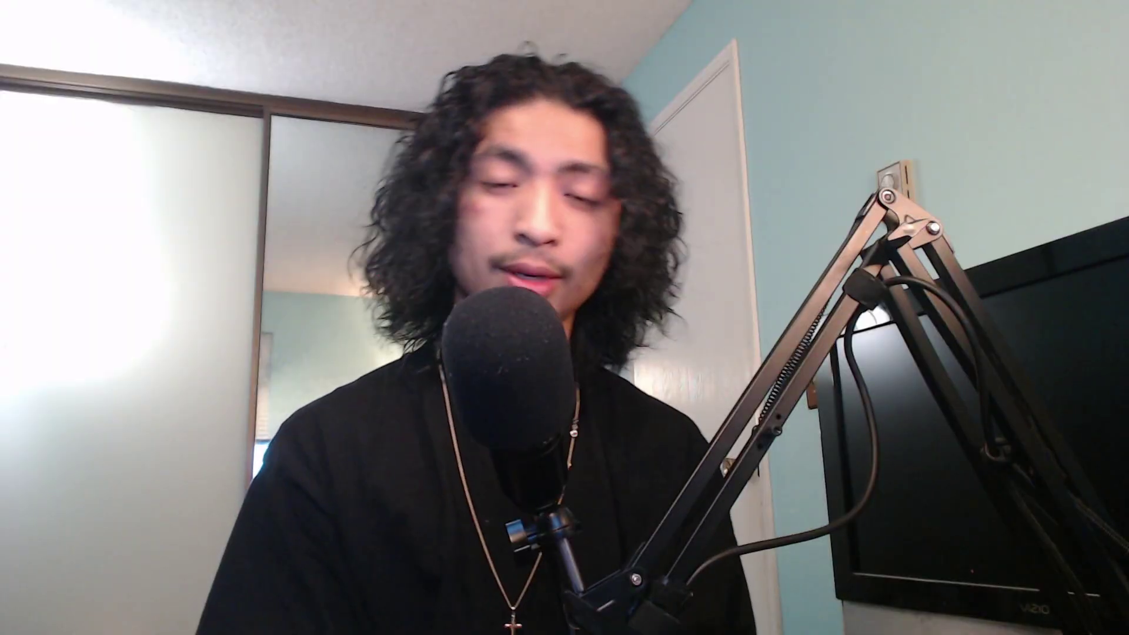